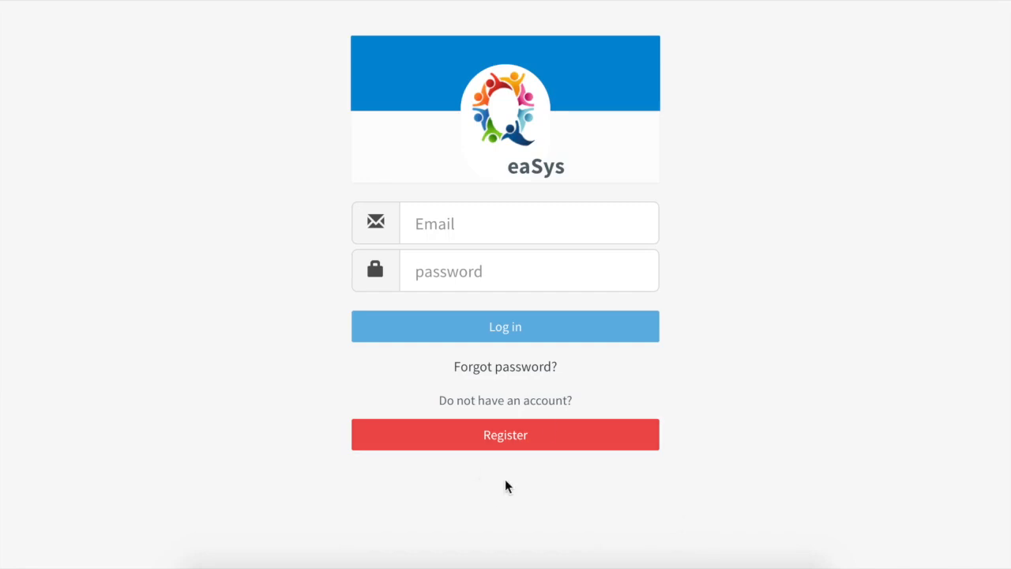
# - Sign in to eaSys with the demo account's email and password
pyautogui.click(537, 210)
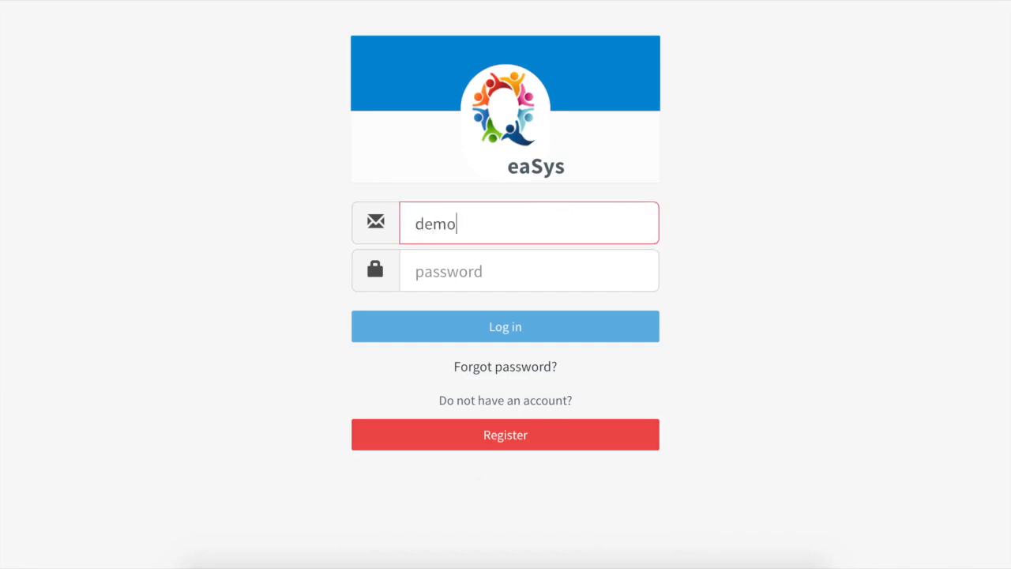
pyautogui.press('Tab')
pyautogui.write('••••••••••')
pyautogui.press('Return')
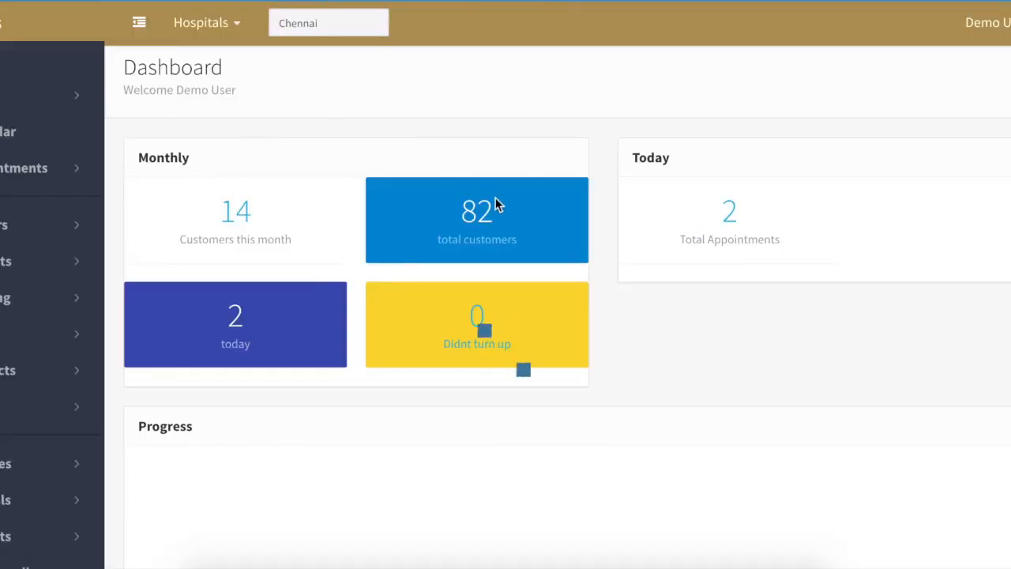
# - Open the Billing page from the sidebar's billing group
pyautogui.scroll(-2, 474, 213)
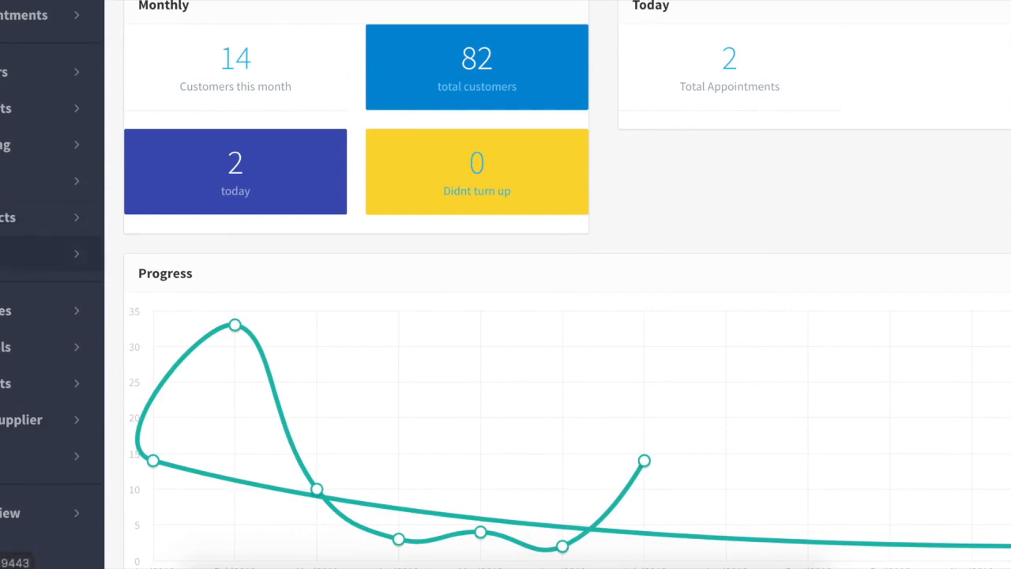
pyautogui.click(31, 253)
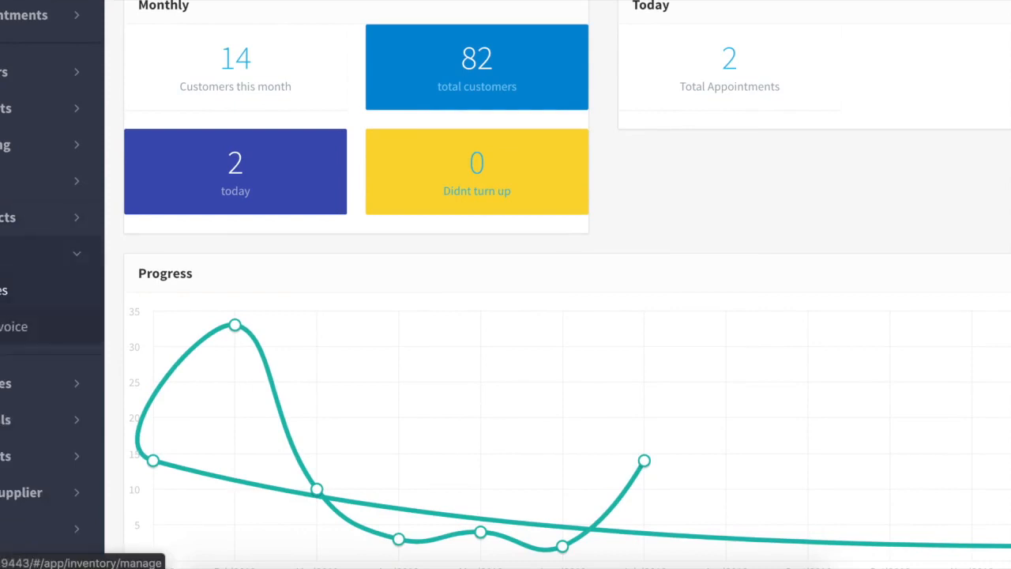
pyautogui.click(4, 290)
pyautogui.scroll(2, 537, 273)
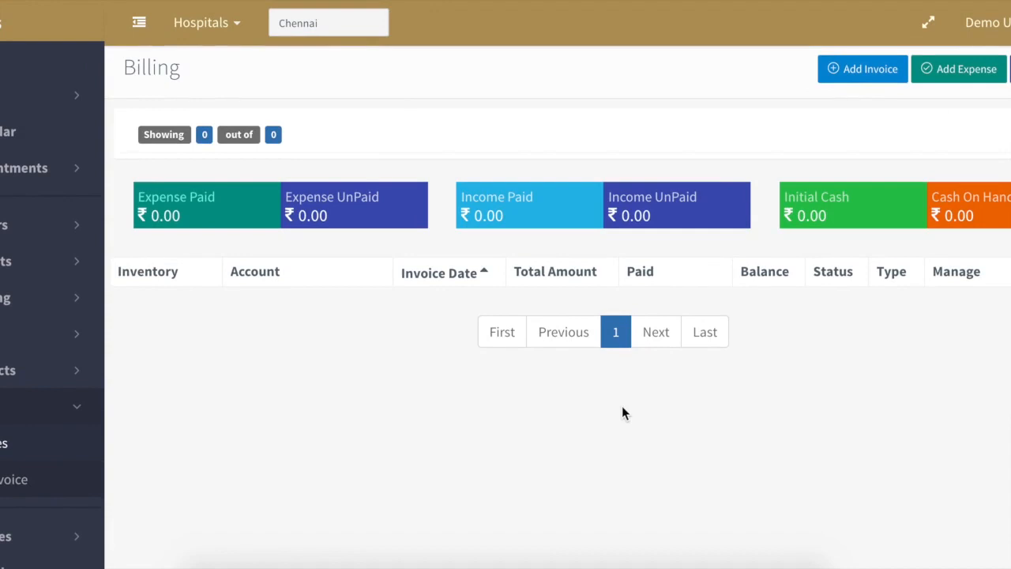
# - Expand the billing filter panel and review the Status and Type dropdown choices
pyautogui.click(558, 125)
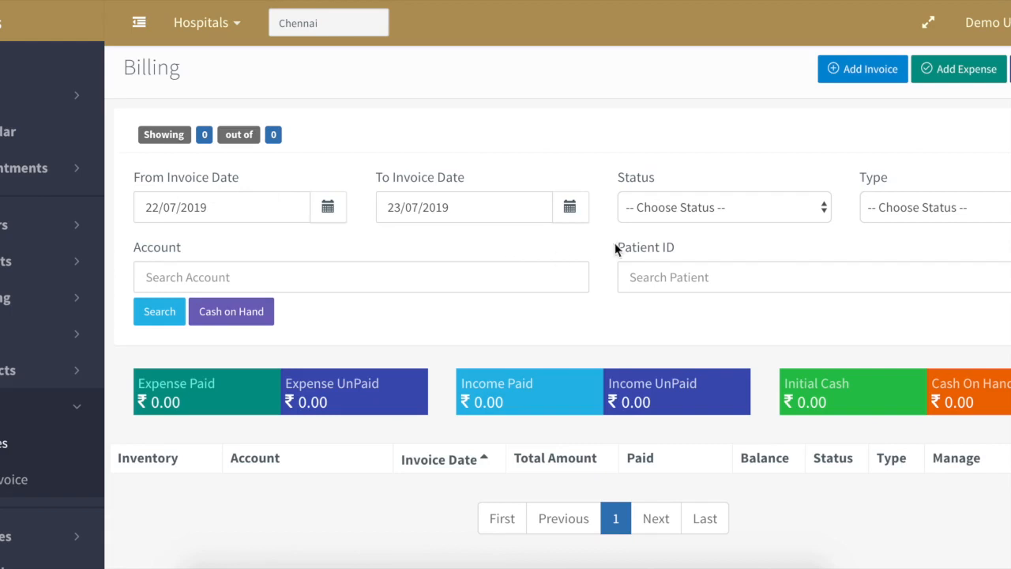
pyautogui.click(741, 210)
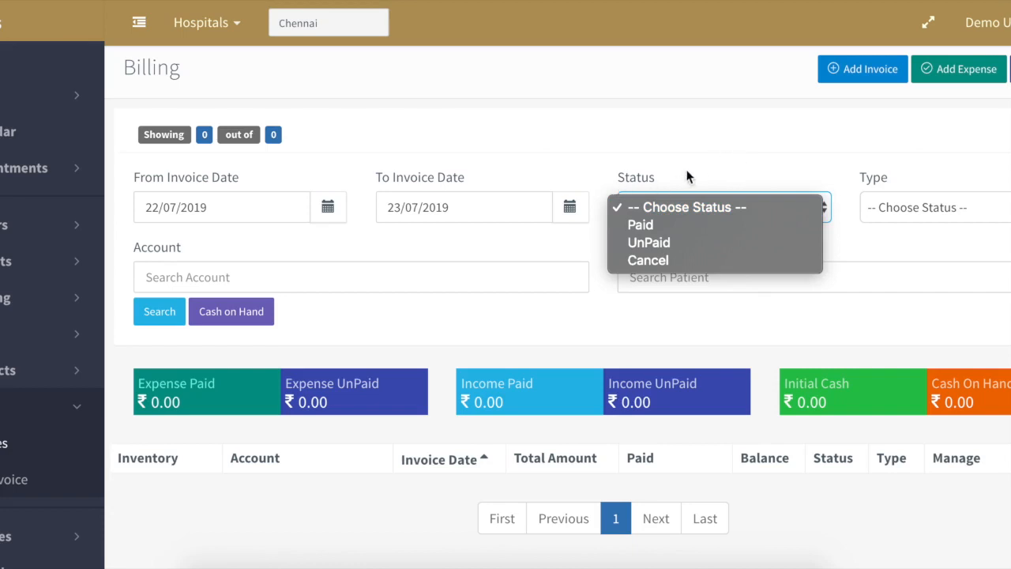
pyautogui.click(726, 182)
pyautogui.click(713, 207)
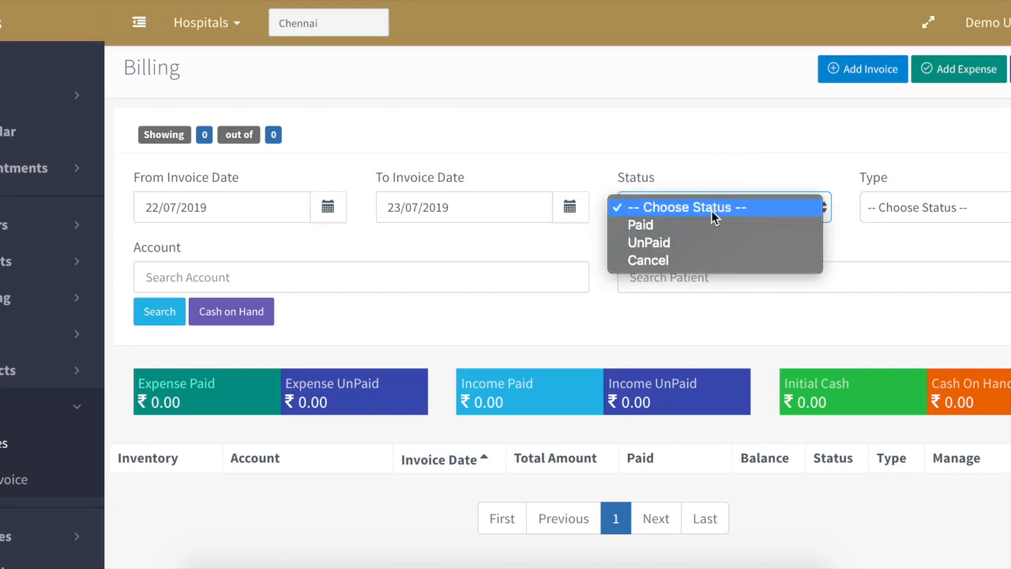
pyautogui.click(748, 173)
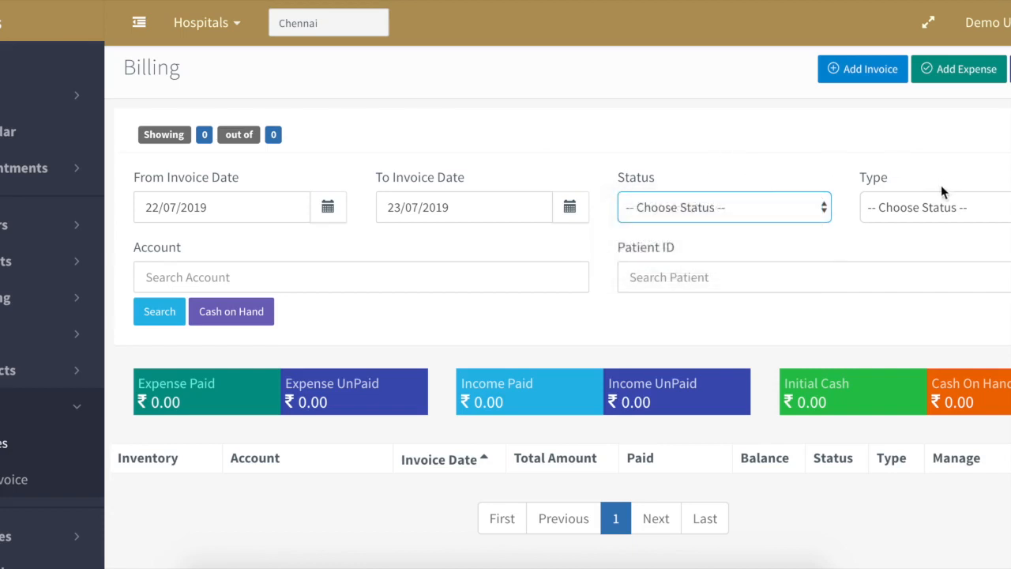
pyautogui.click(926, 210)
pyautogui.click(916, 136)
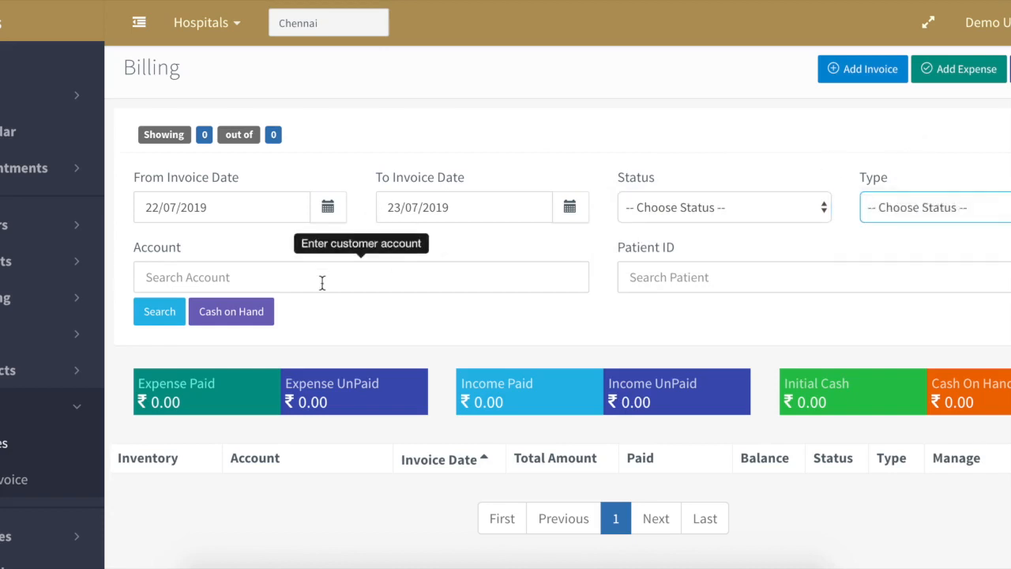
pyautogui.press('XF86MonBrightnessDown')
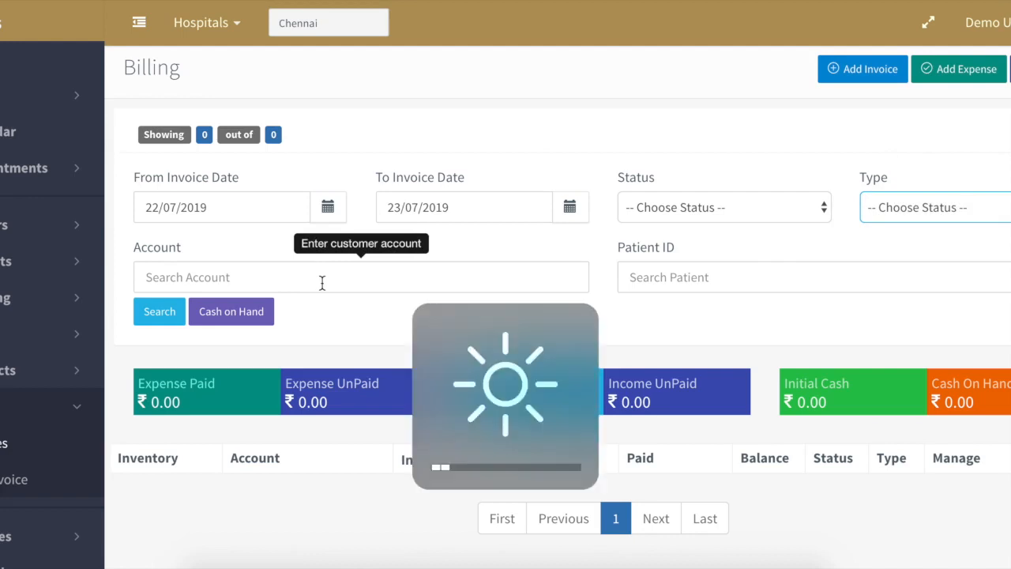
pyautogui.press('XF86MonBrightnessUp')
pyautogui.click(763, 331)
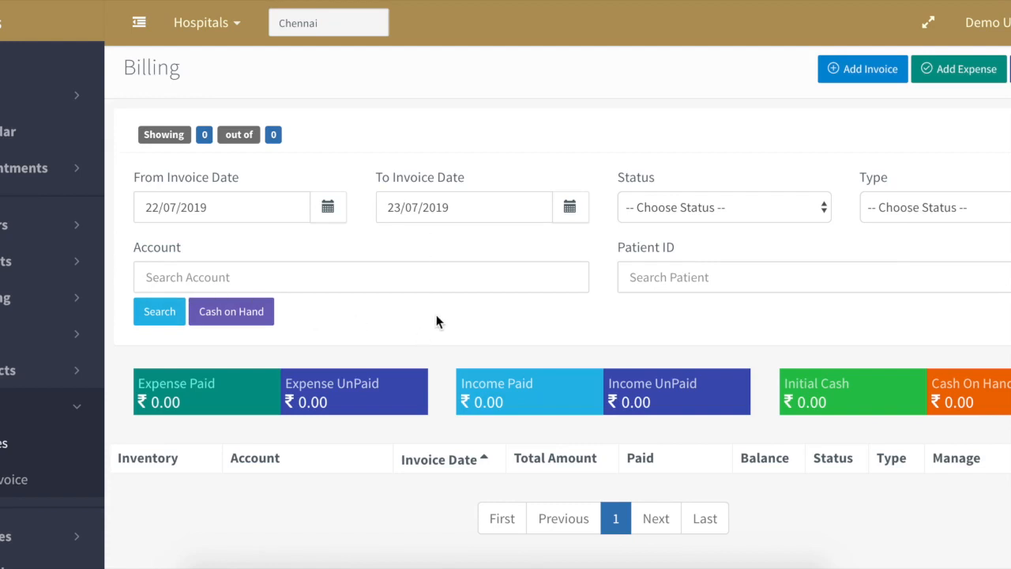
# - Set today's cash on hand to 100 and refresh the billing totals
pyautogui.click(238, 312)
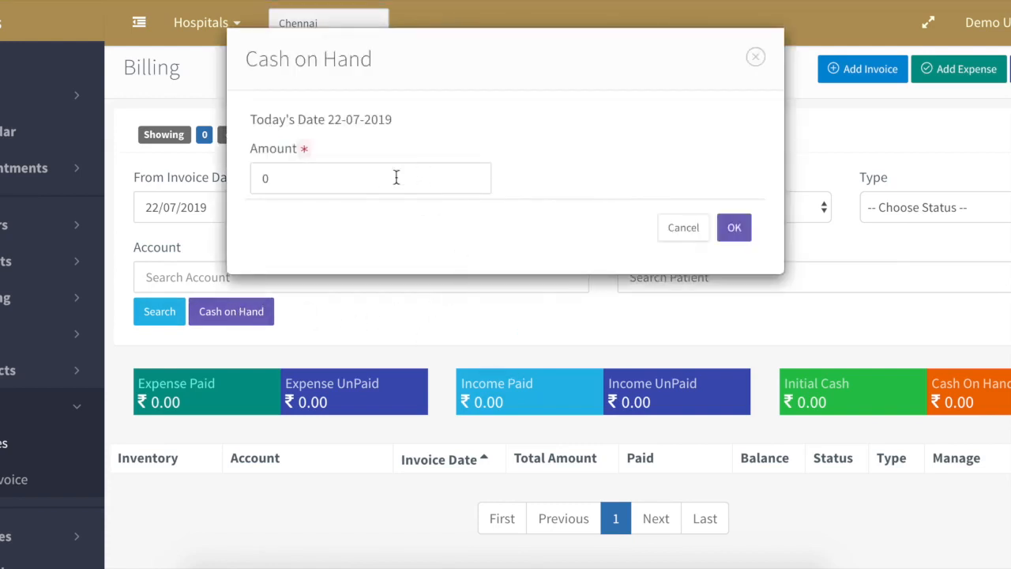
pyautogui.click(349, 179)
pyautogui.click(223, 155)
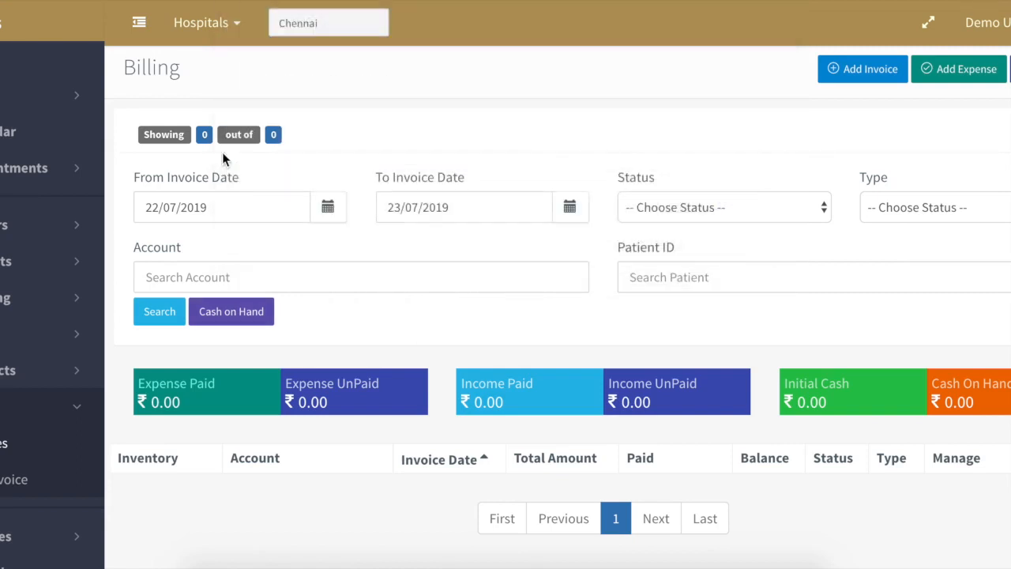
pyautogui.click(237, 318)
pyautogui.click(324, 182)
pyautogui.press('BackSpace')
pyautogui.write('100')
pyautogui.click(731, 228)
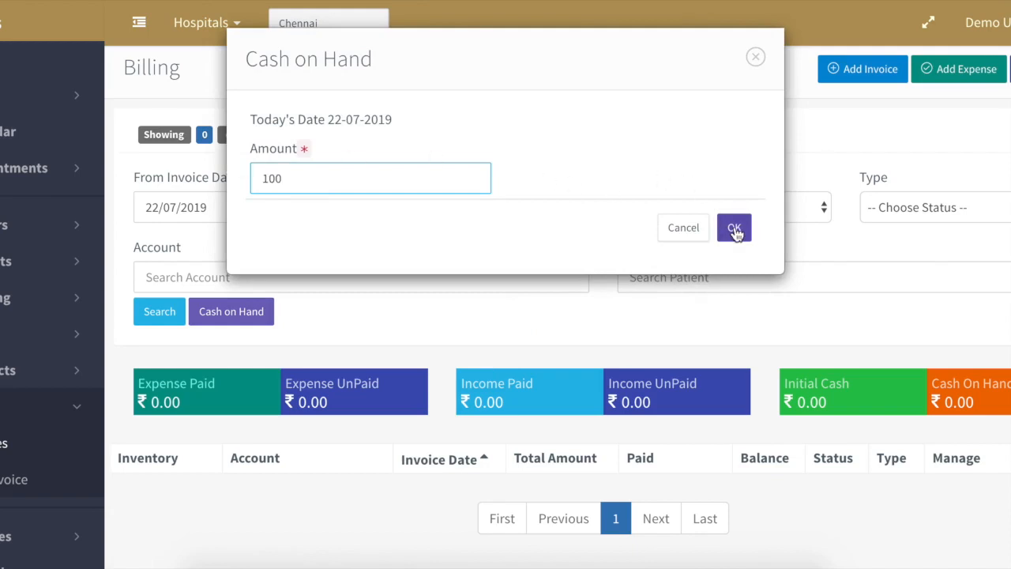
pyautogui.click(165, 319)
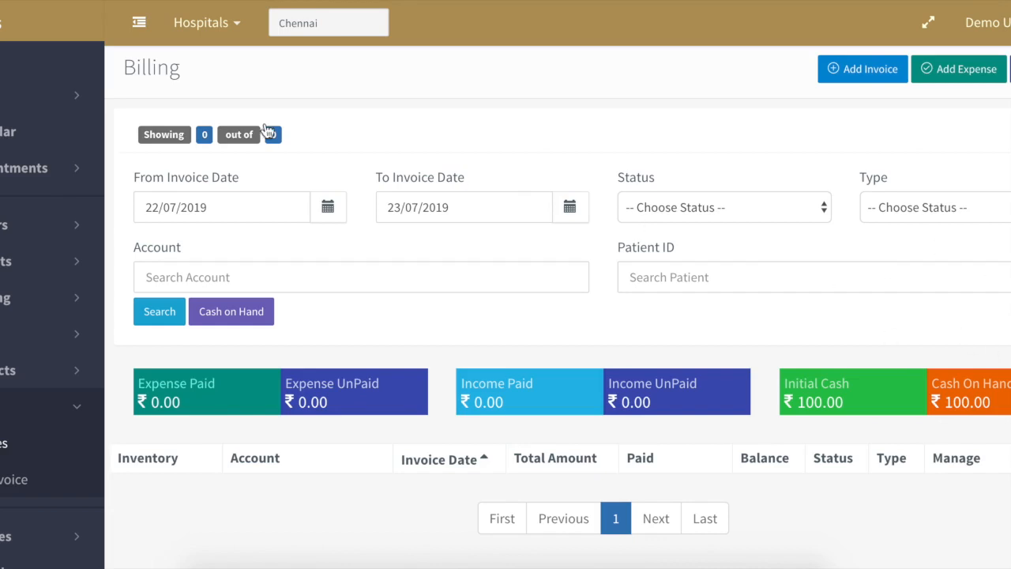
pyautogui.click(24, 167)
# - Open the appointment's prescription and save it
pyautogui.click(4, 204)
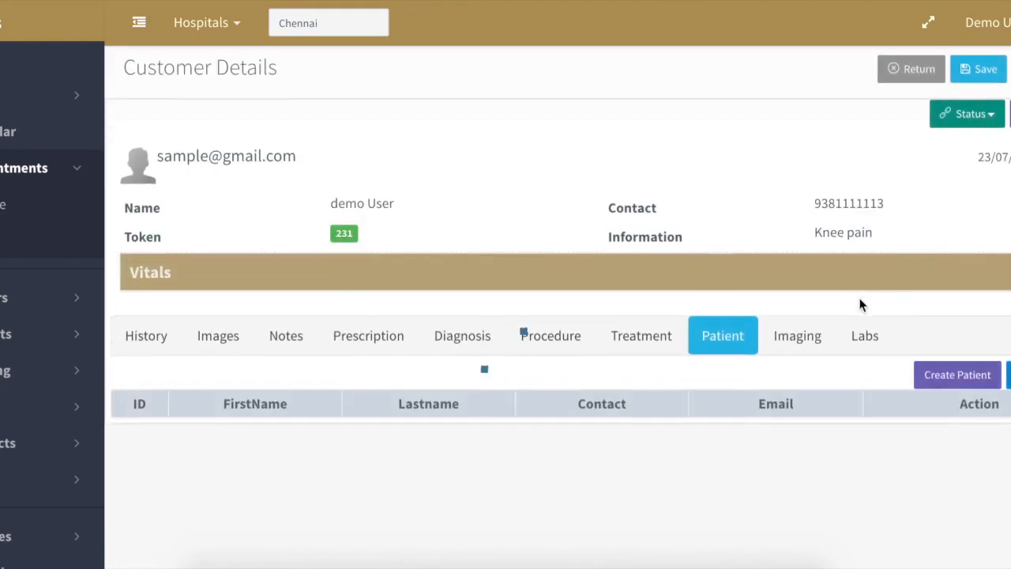
pyautogui.scroll(-3, 832, 284)
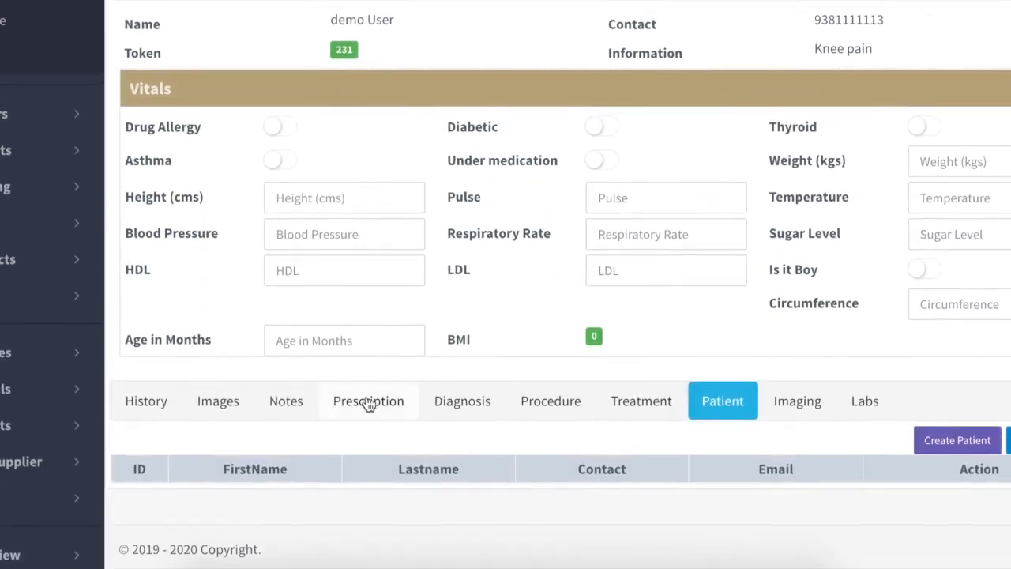
pyautogui.click(363, 399)
pyautogui.scroll(-1, 470, 398)
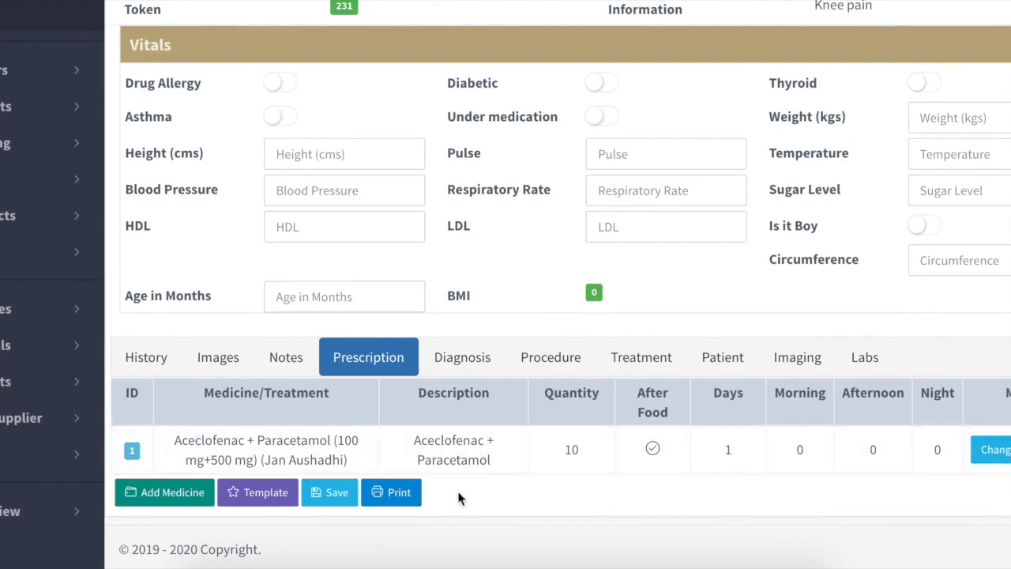
pyautogui.click(335, 497)
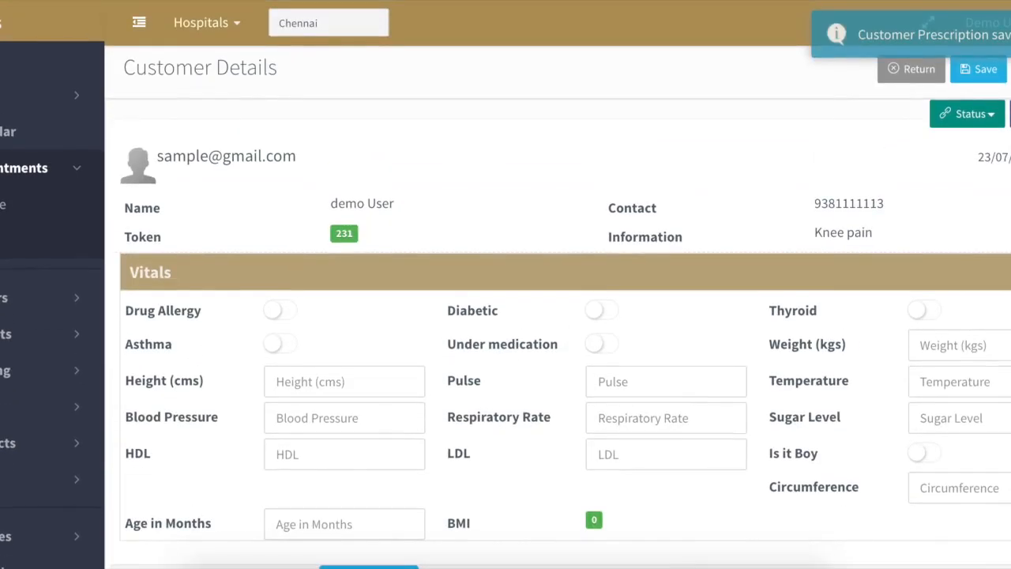
# - Start an invoice from the prescription via Status > Billing
pyautogui.click(968, 114)
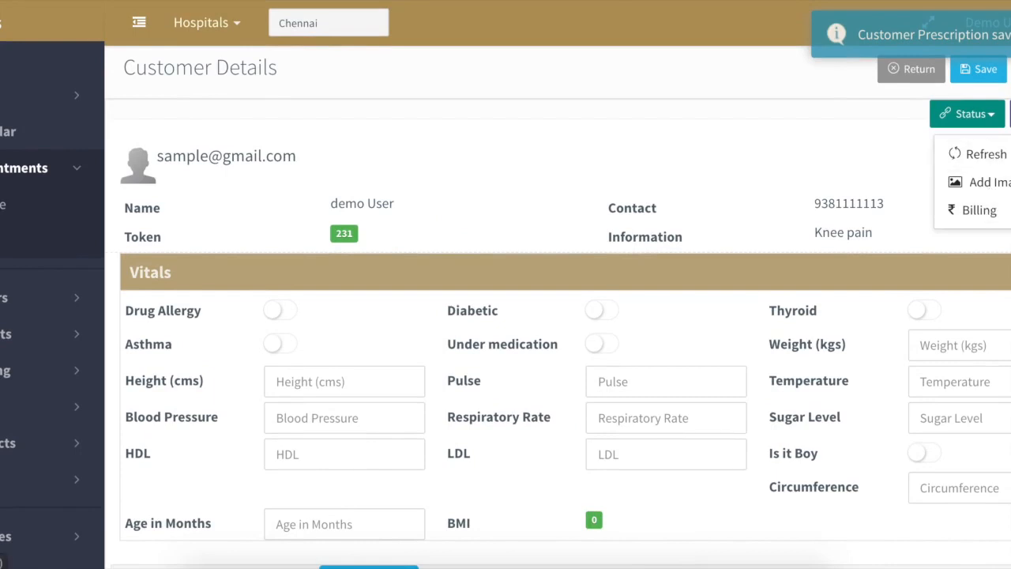
pyautogui.click(984, 212)
pyautogui.scroll(-3, 766, 285)
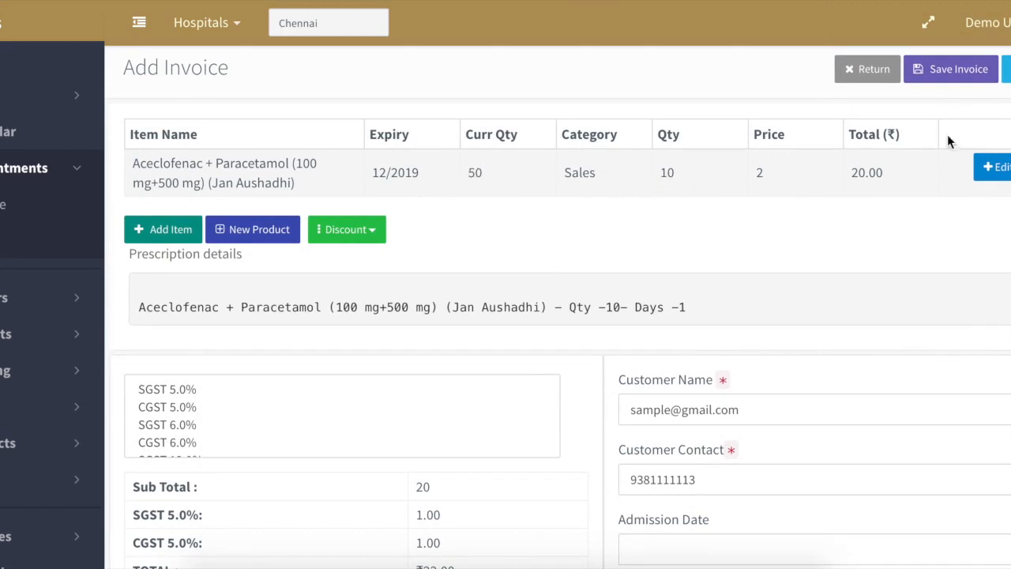
# - Save the invoice with a blank invoice number, totalling ₹22.00 including 5% SGST and CGST
pyautogui.scroll(-2, 861, 296)
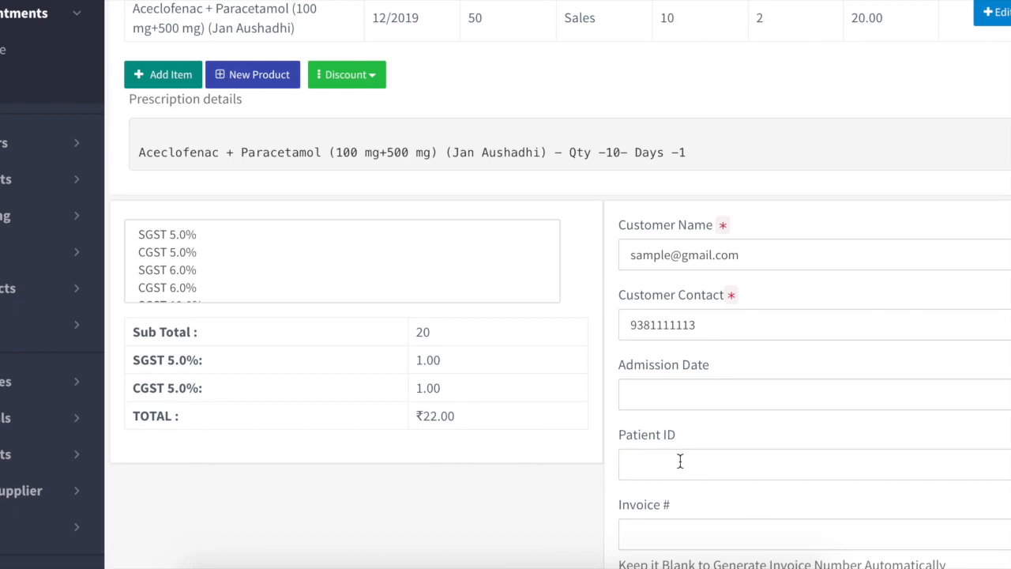
pyautogui.scroll(-3, 679, 461)
pyautogui.scroll(5, 677, 461)
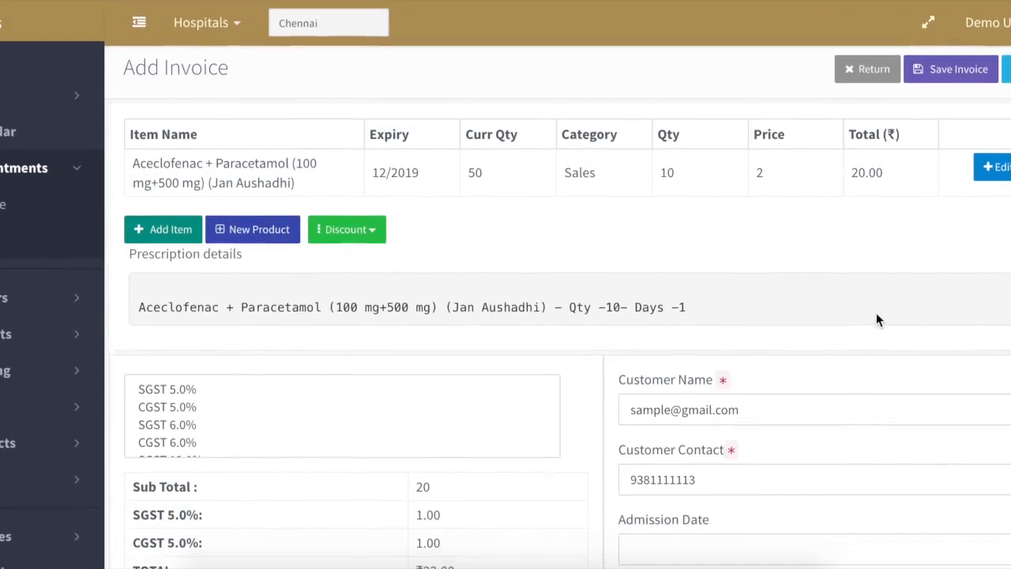
pyautogui.scroll(-3, 876, 319)
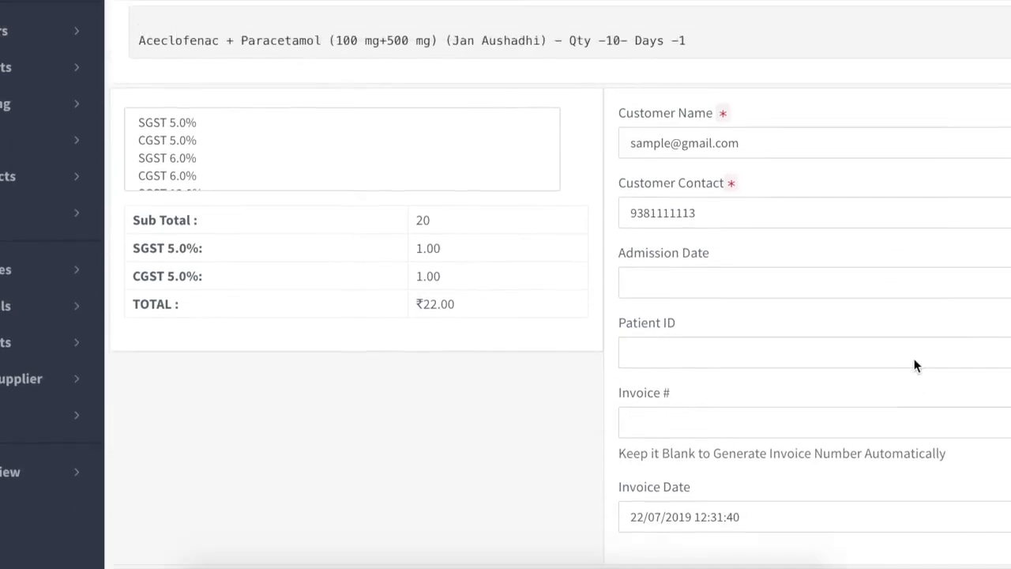
pyautogui.scroll(4, 914, 365)
pyautogui.click(948, 69)
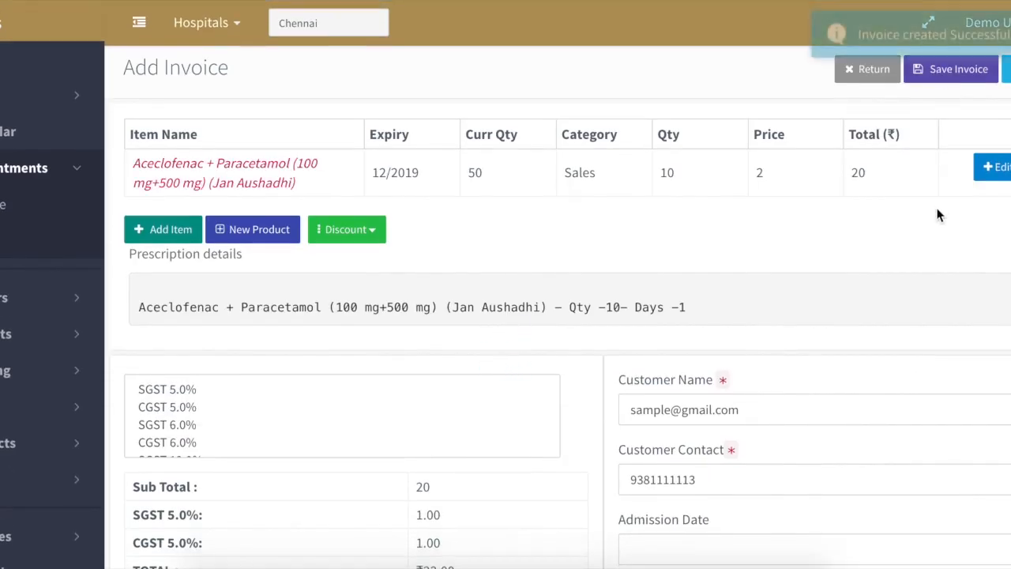
pyautogui.scroll(-4, 938, 215)
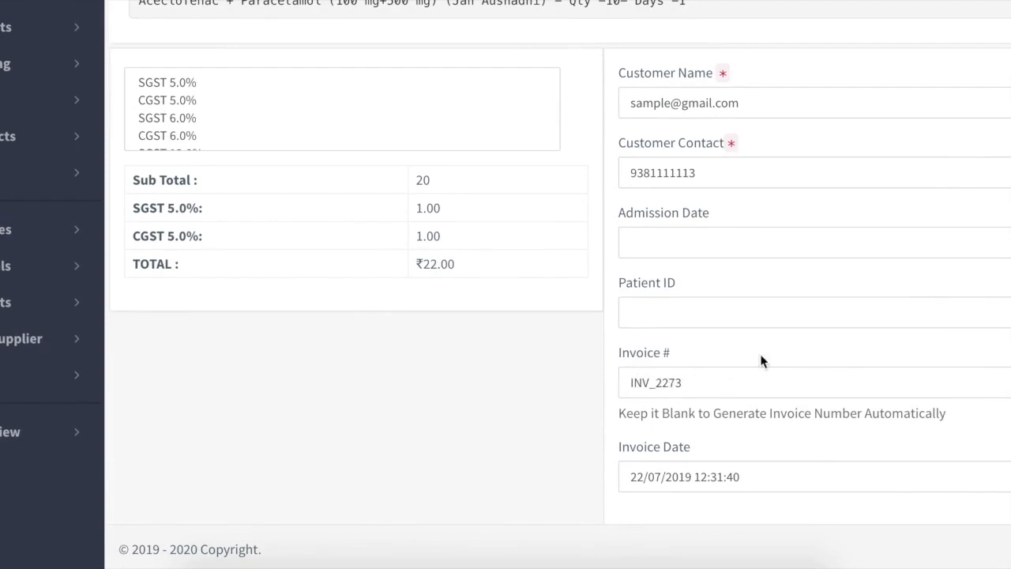
pyautogui.scroll(4, 761, 361)
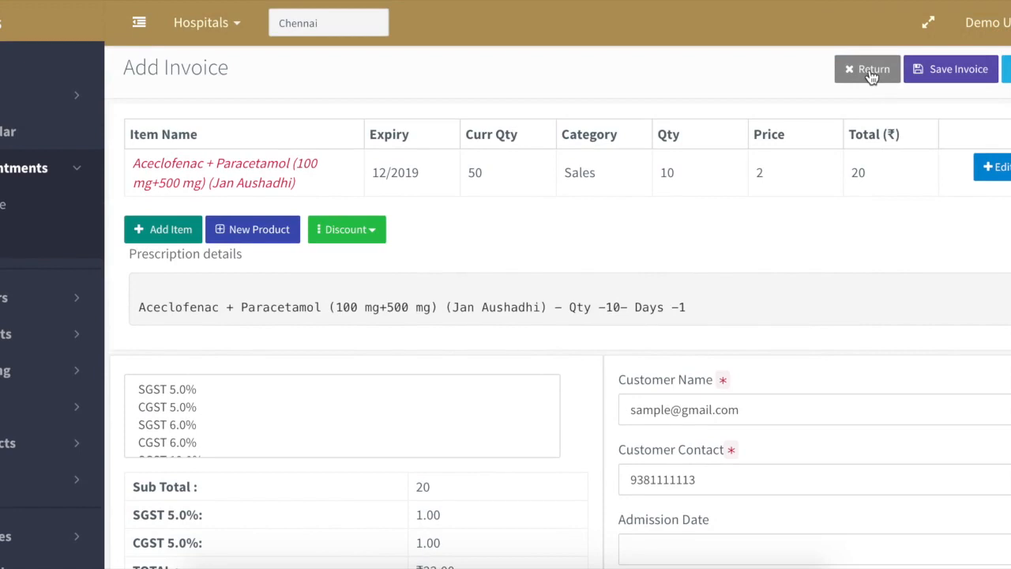
pyautogui.scroll(-1, 872, 75)
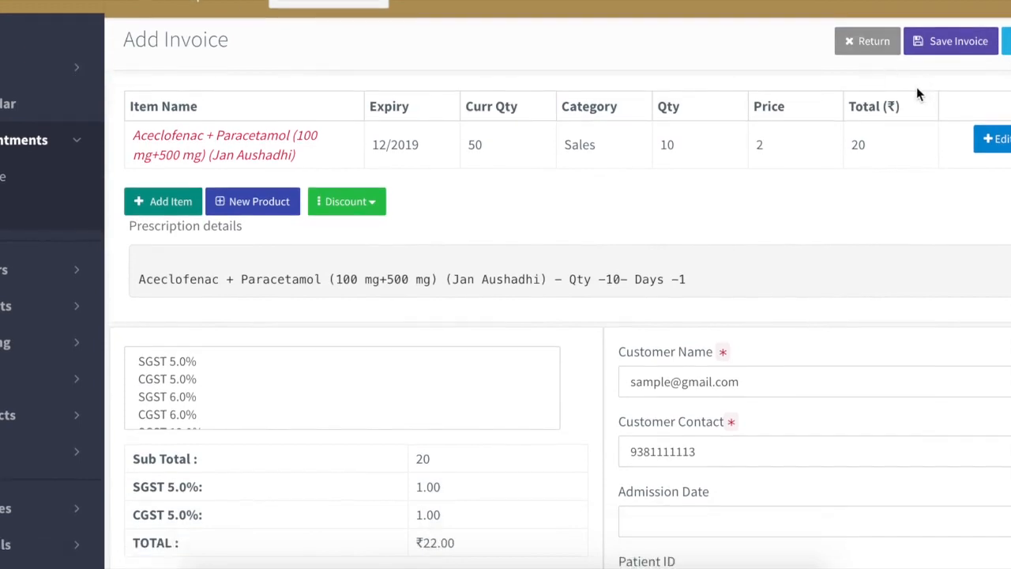
pyautogui.scroll(1, 916, 87)
# - Open the CC/Cheque payment form for invoice INV_2273 showing 22.00 due
pyautogui.click(955, 69)
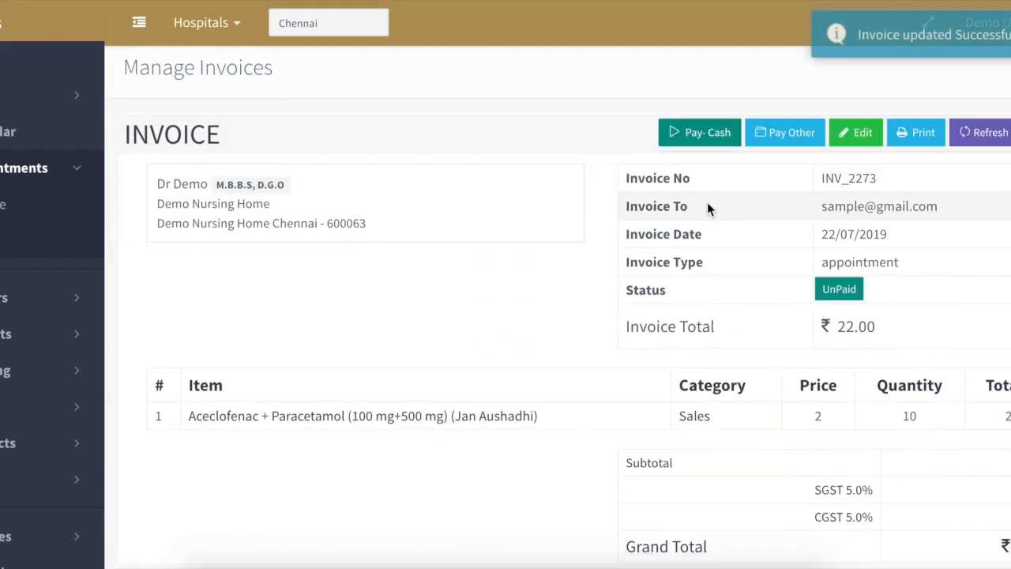
pyautogui.scroll(-3, 707, 208)
pyautogui.scroll(3, 722, 273)
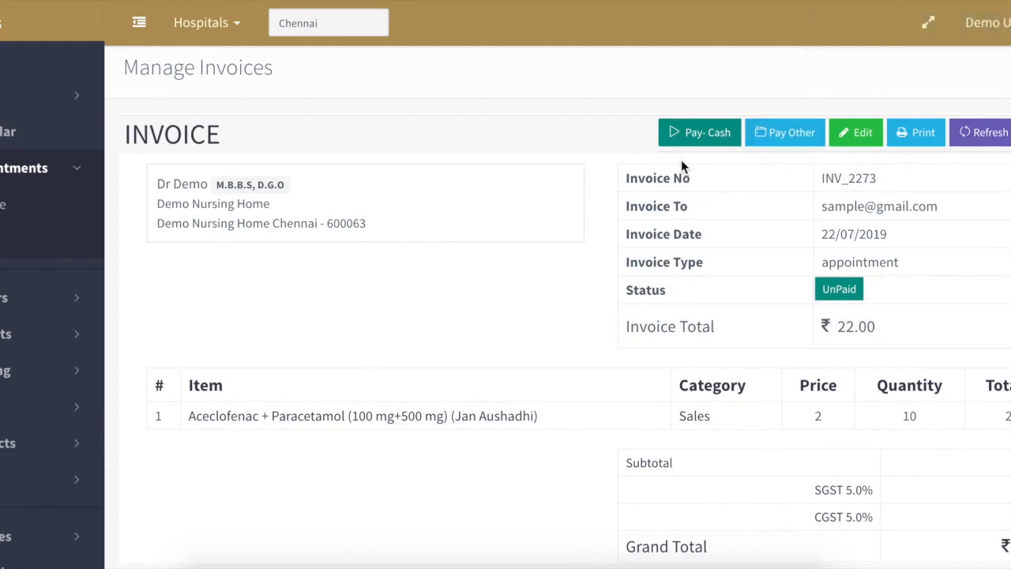
pyautogui.click(789, 133)
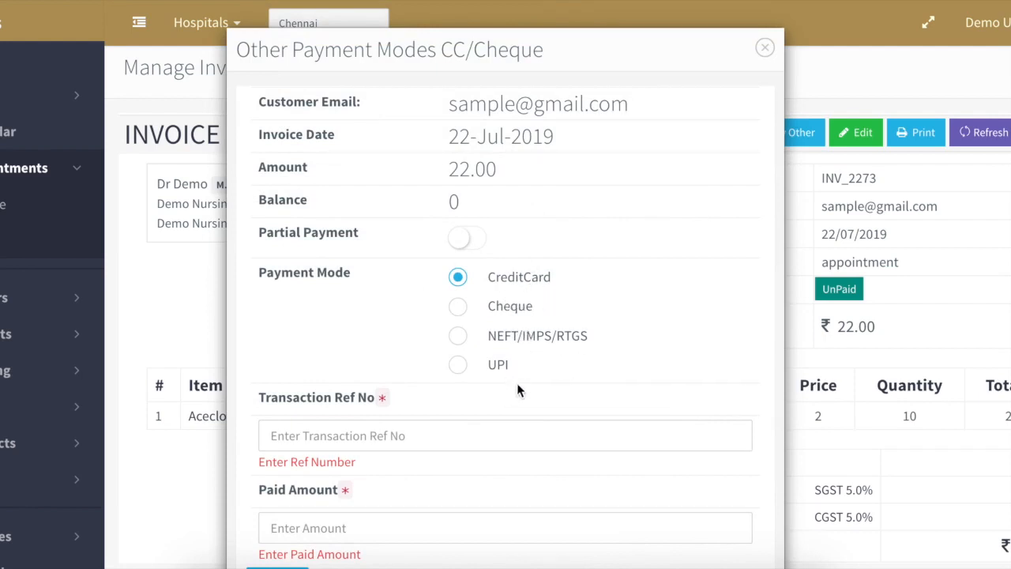
pyautogui.scroll(-1, 517, 387)
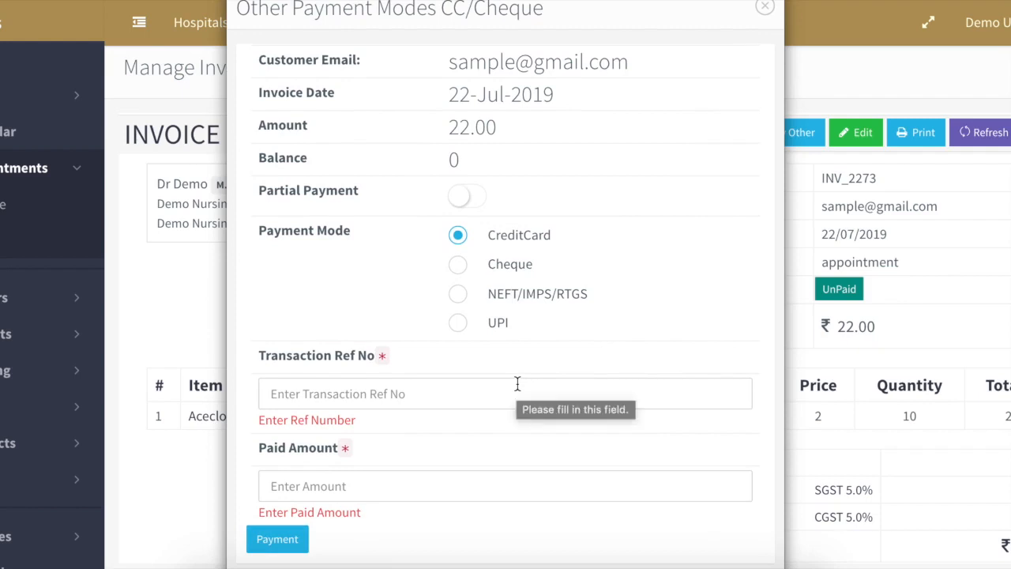
pyautogui.scroll(1, 517, 383)
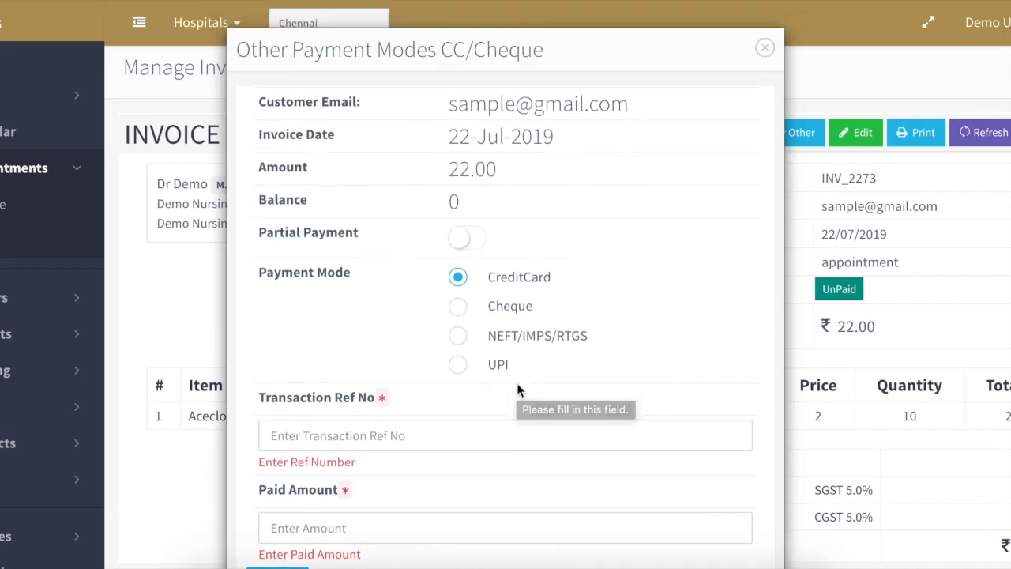
# - Pay 10 in cash on invoice INV_2273 instead of by card
pyautogui.click(763, 45)
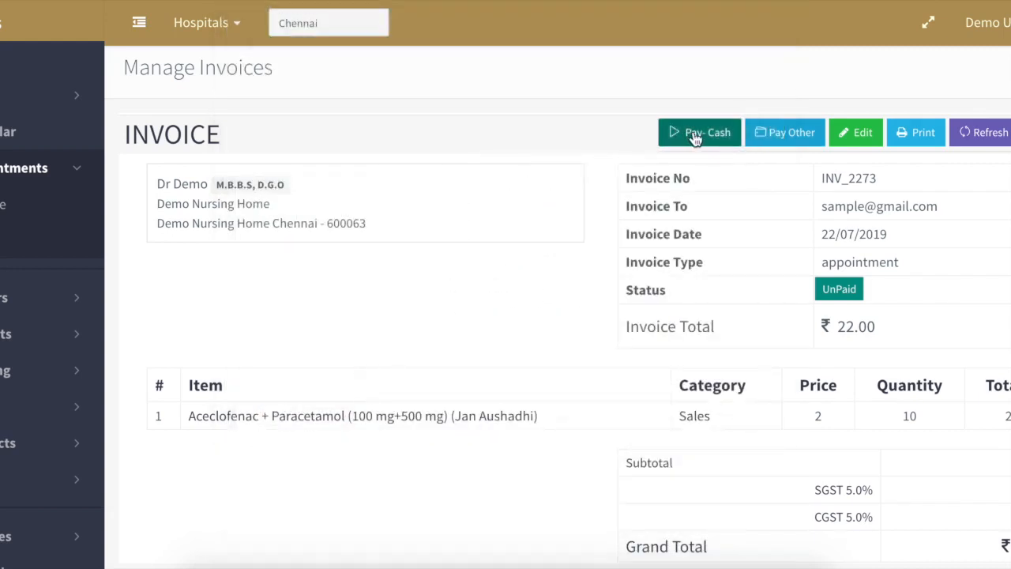
pyautogui.click(690, 135)
pyautogui.click(464, 383)
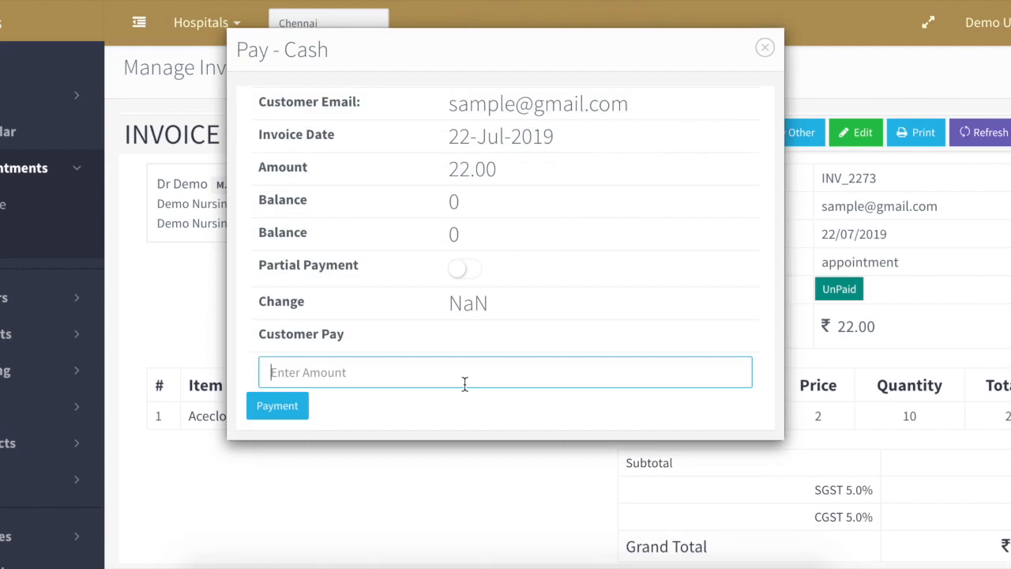
pyautogui.write('10')
pyautogui.click(286, 406)
# - Check the remaining balance of 12 and the advance paid of 10
pyautogui.scroll(-3, 855, 378)
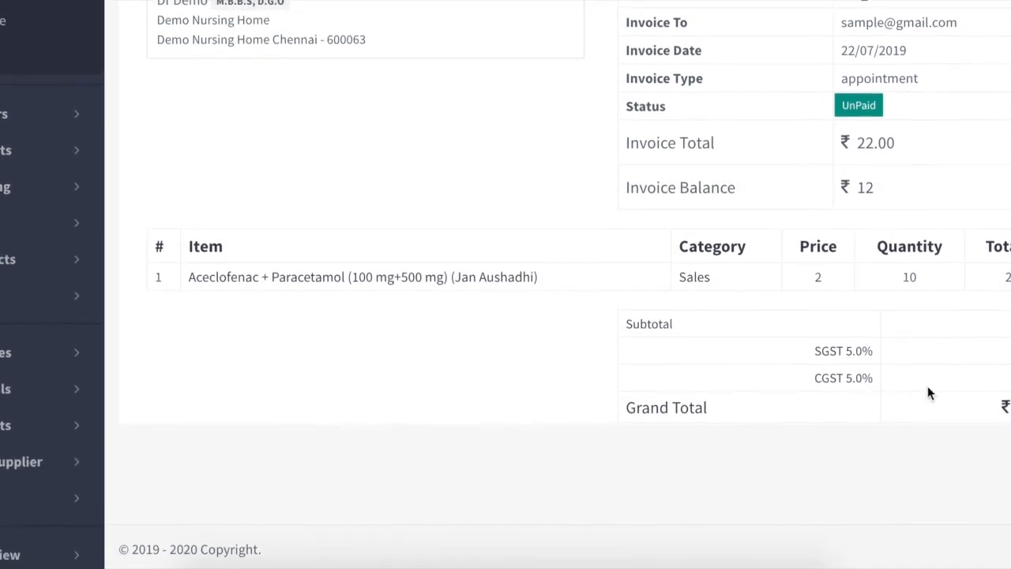
pyautogui.doubleClick(857, 190)
pyautogui.scroll(2, 883, 196)
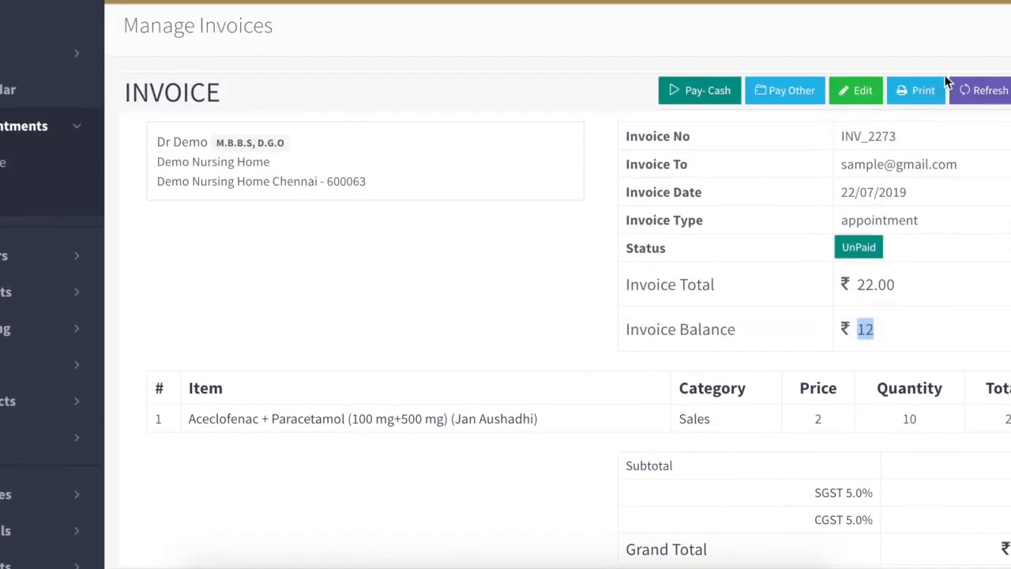
pyautogui.scroll(-2, 987, 295)
pyautogui.click(893, 440)
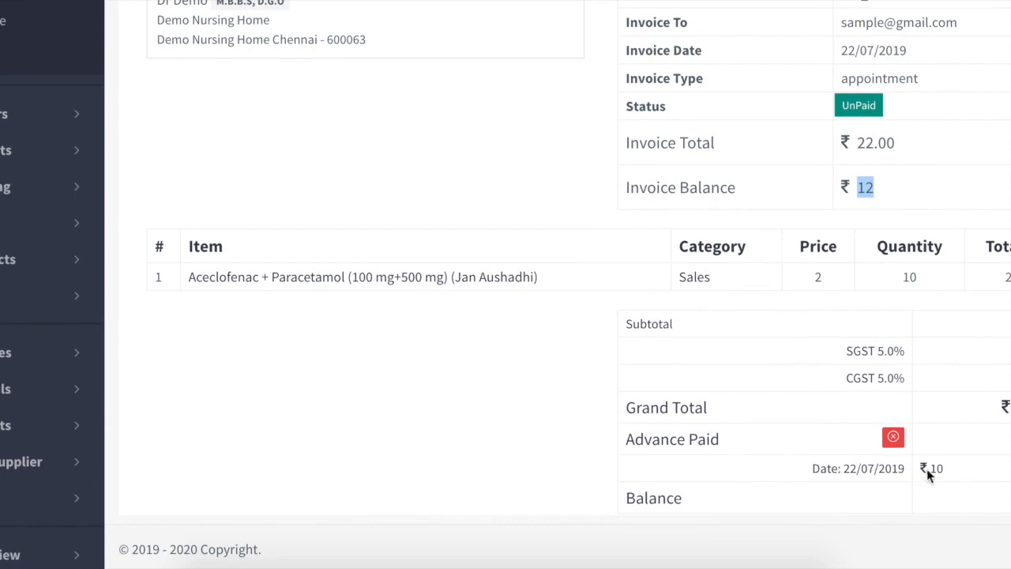
pyautogui.moveTo(930, 469); pyautogui.dragTo(950, 471)
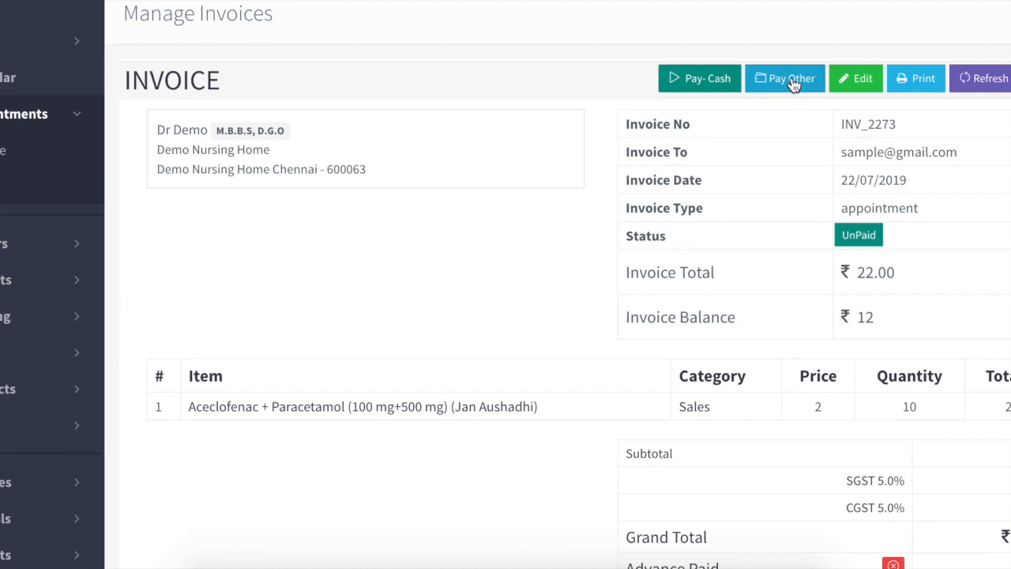
pyautogui.click(792, 81)
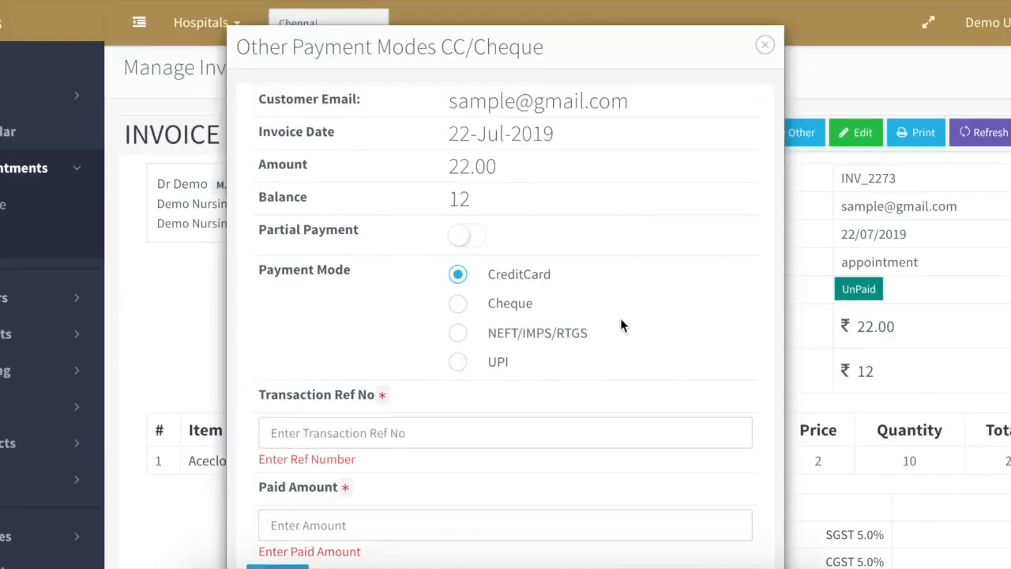
# - Pay the remaining 12 by credit card with a transaction reference number, then refresh the invoice
pyautogui.scroll(-1, 620, 320)
pyautogui.click(429, 369)
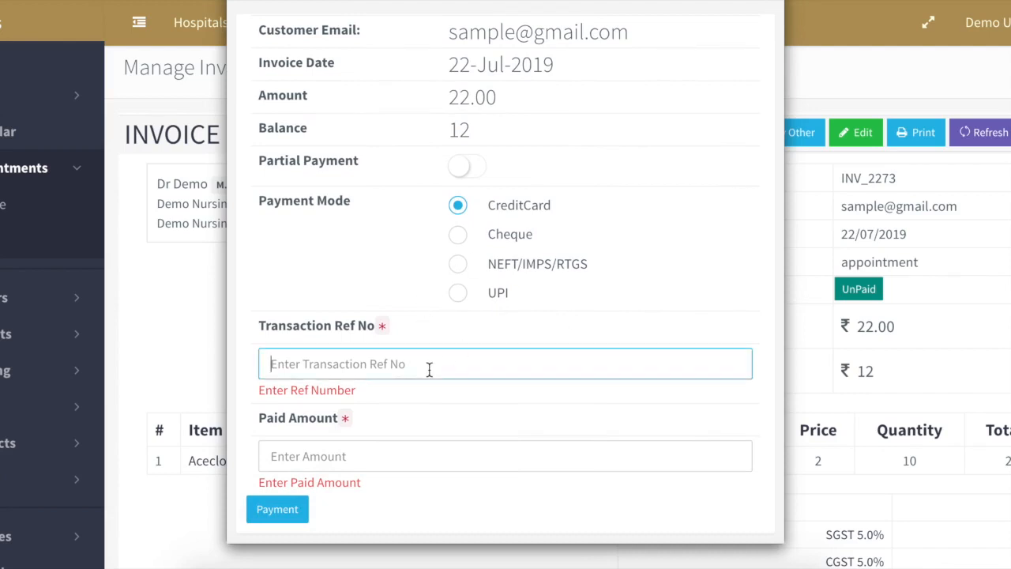
pyautogui.write('1212')
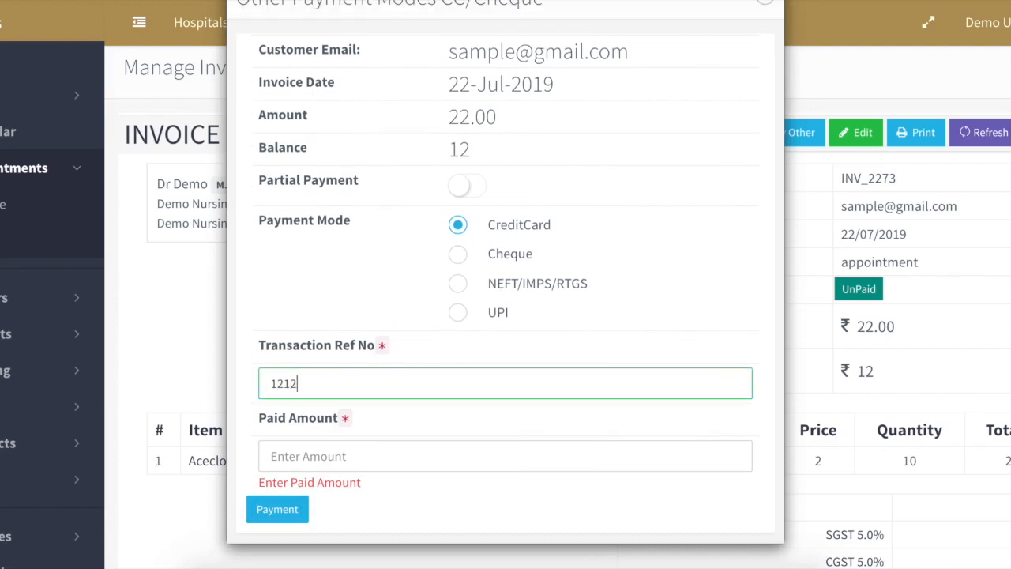
pyautogui.write('12121212l')
pyautogui.click(363, 450)
pyautogui.write('12')
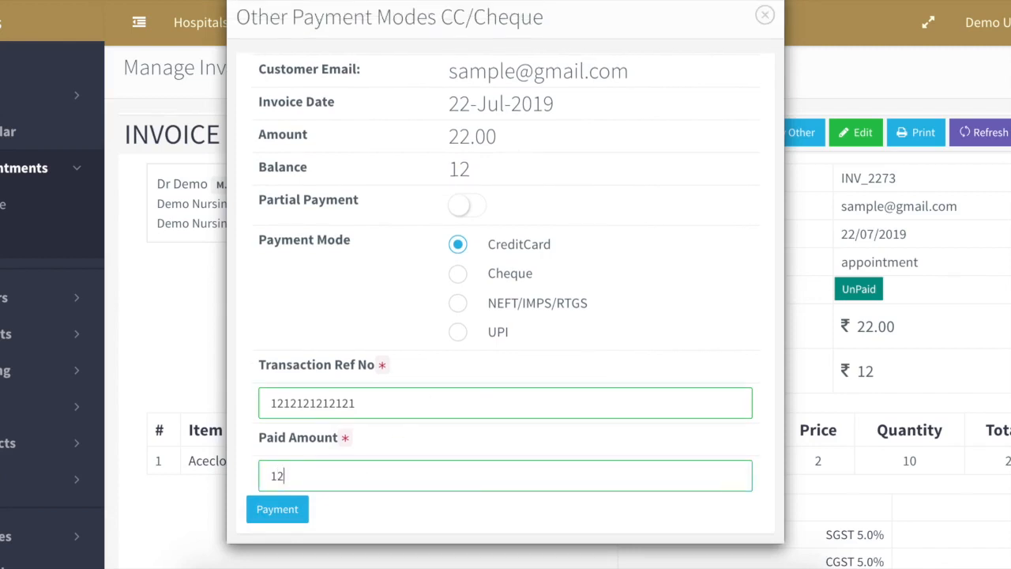
pyautogui.click(290, 510)
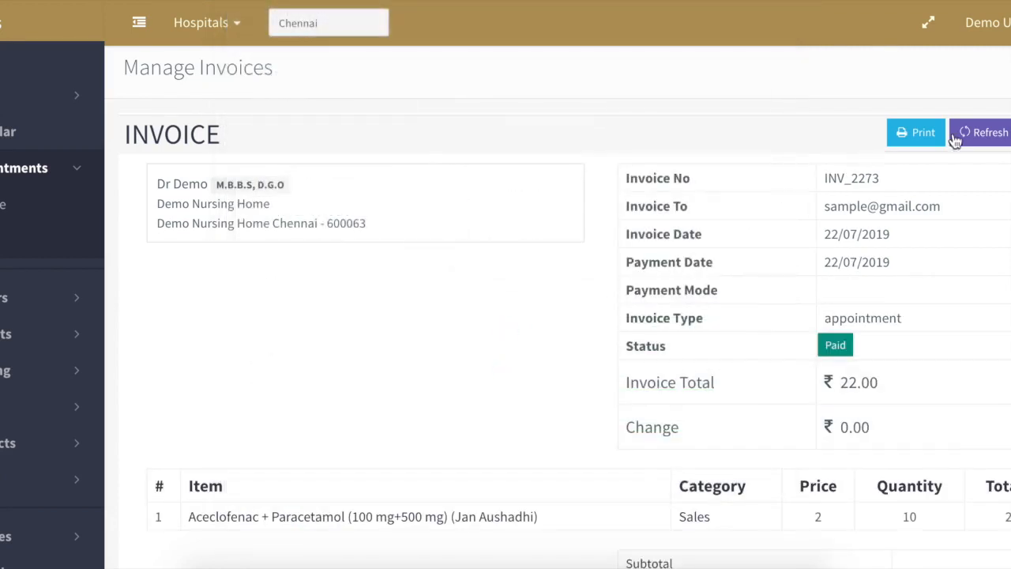
pyautogui.scroll(-3, 828, 313)
pyautogui.scroll(3, 830, 312)
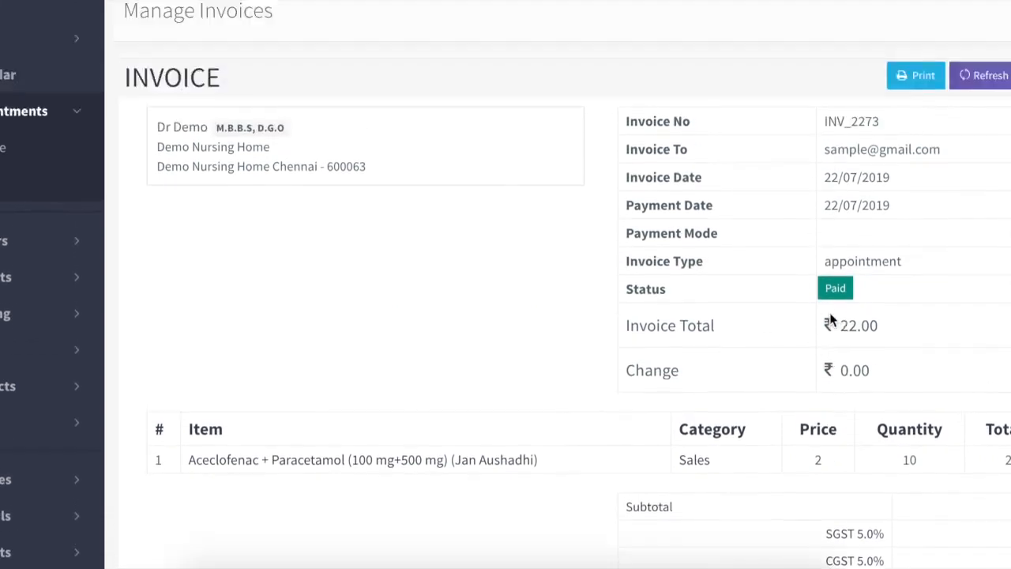
pyautogui.click(985, 132)
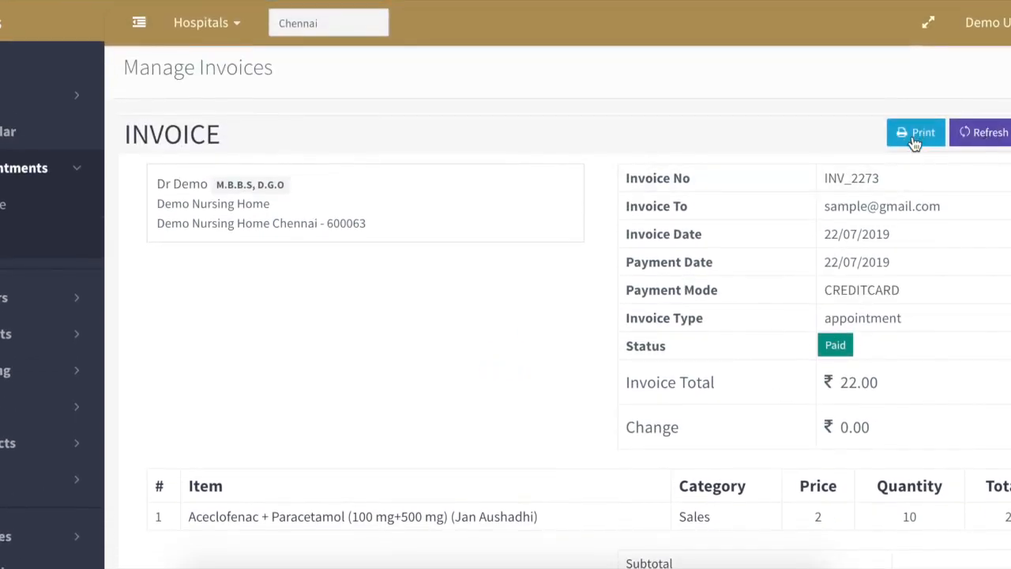
pyautogui.click(917, 134)
pyautogui.scroll(-3, 598, 348)
pyautogui.scroll(-1, 598, 350)
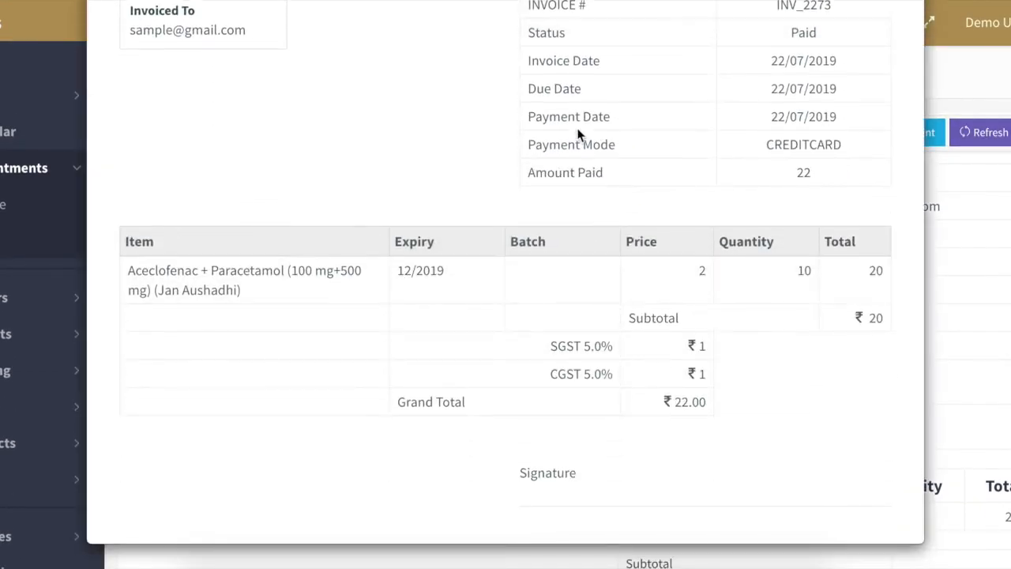
pyautogui.scroll(1, 768, 300)
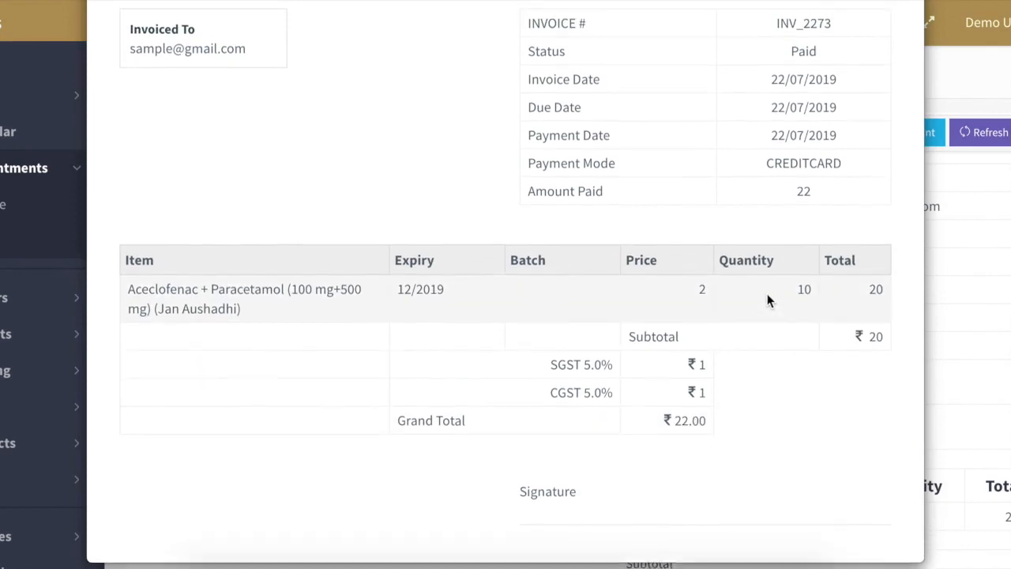
pyautogui.scroll(5, 805, 177)
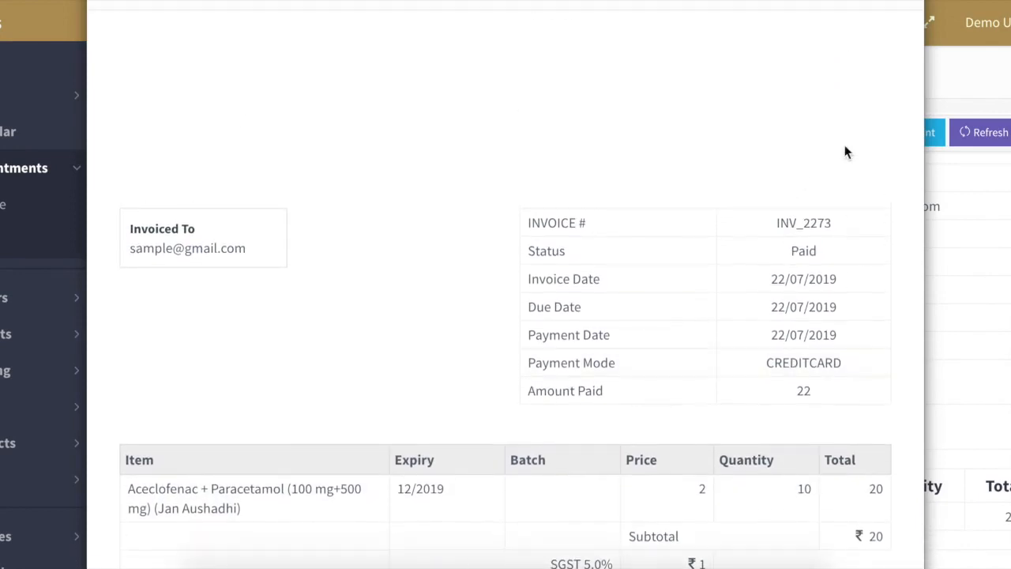
pyautogui.scroll(2, 879, 103)
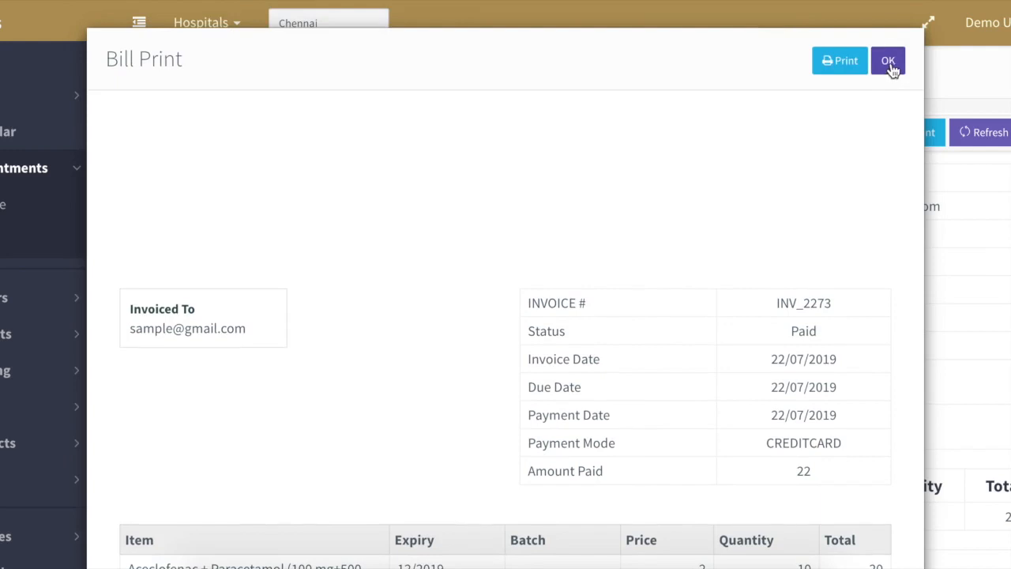
pyautogui.click(889, 63)
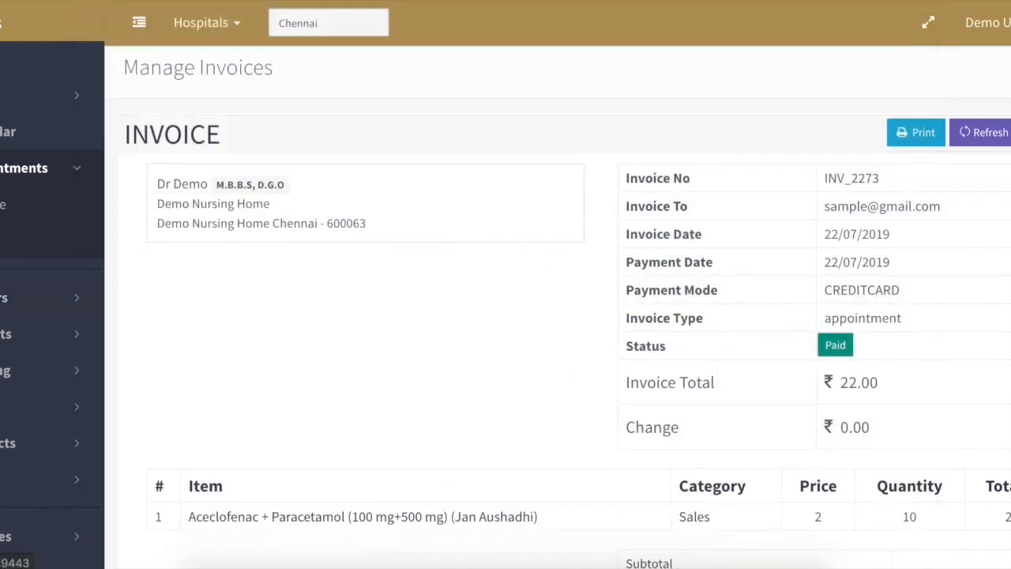
pyautogui.scroll(-4, 4, 300)
pyautogui.click(15, 341)
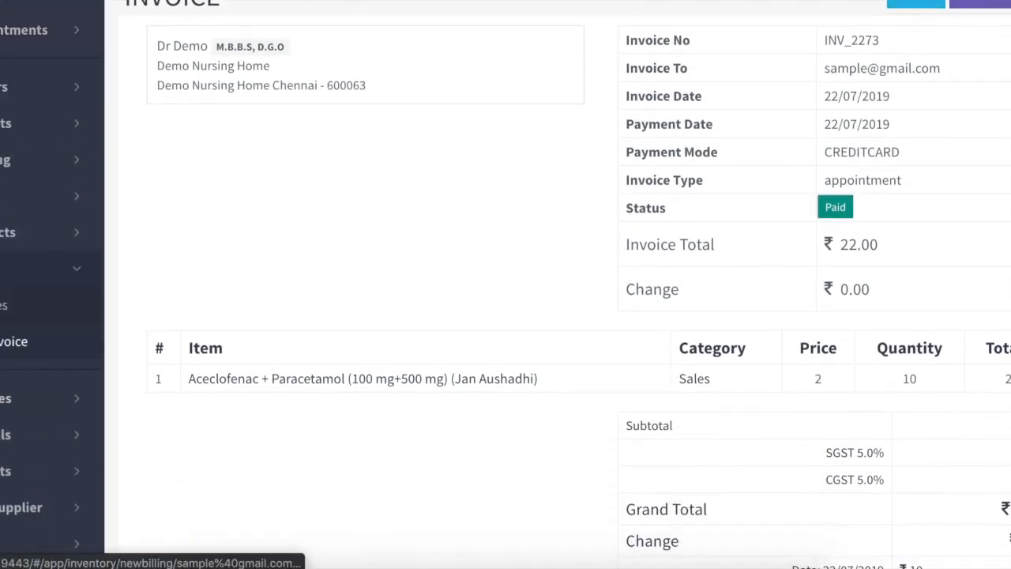
# - Go to the Billing list showing INV_2273 as paid income and Cash On Hand ₹110.00
pyautogui.click(32, 305)
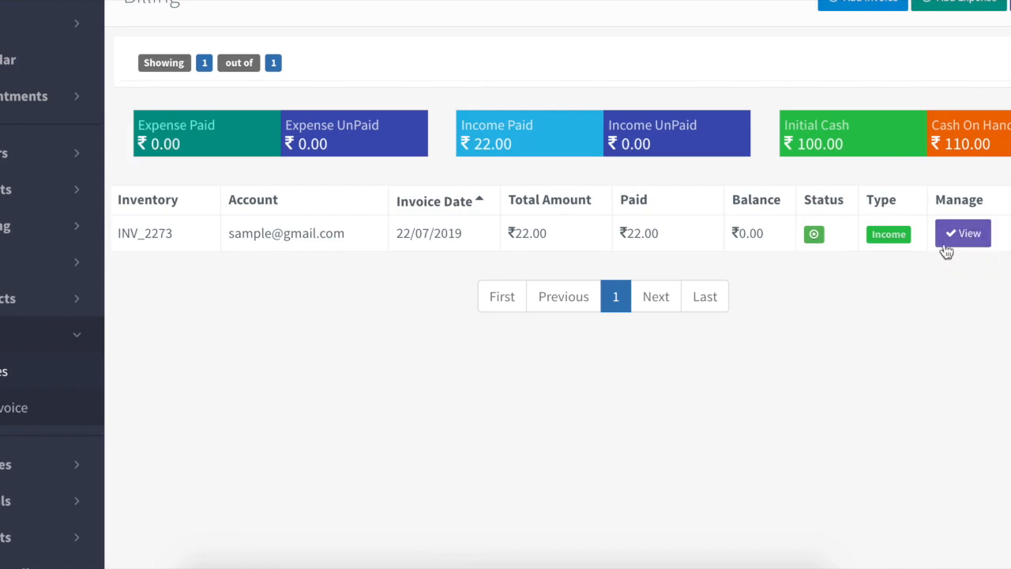
pyautogui.scroll(1, 941, 317)
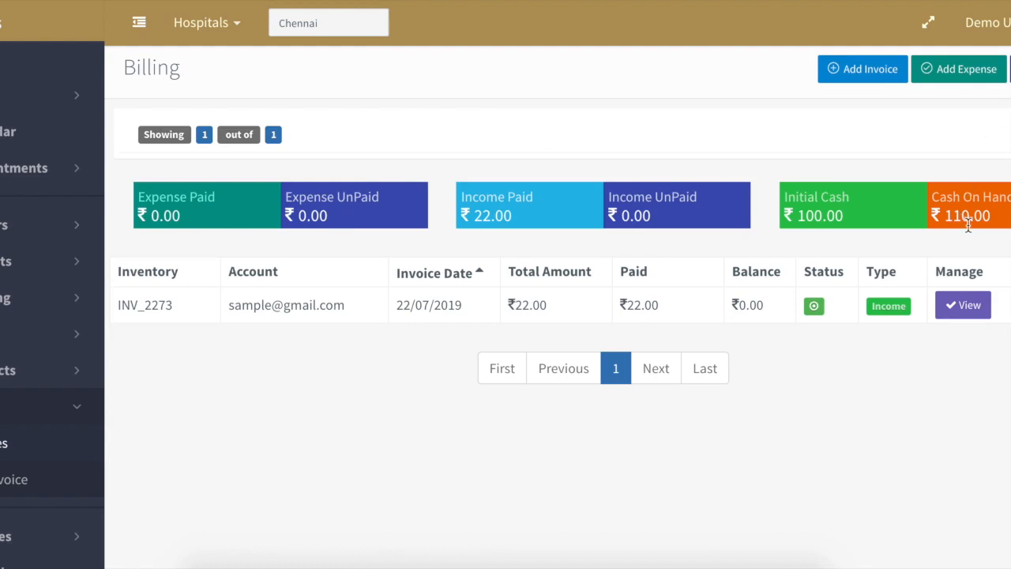
# - Start a new expense with an item row, then switch to the Manage Products list
pyautogui.click(958, 73)
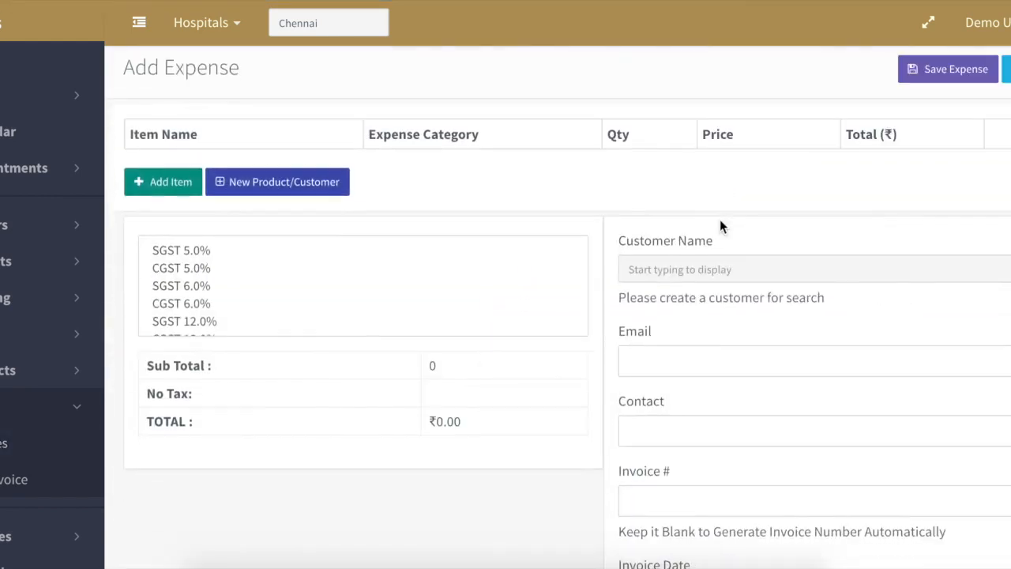
pyautogui.click(163, 188)
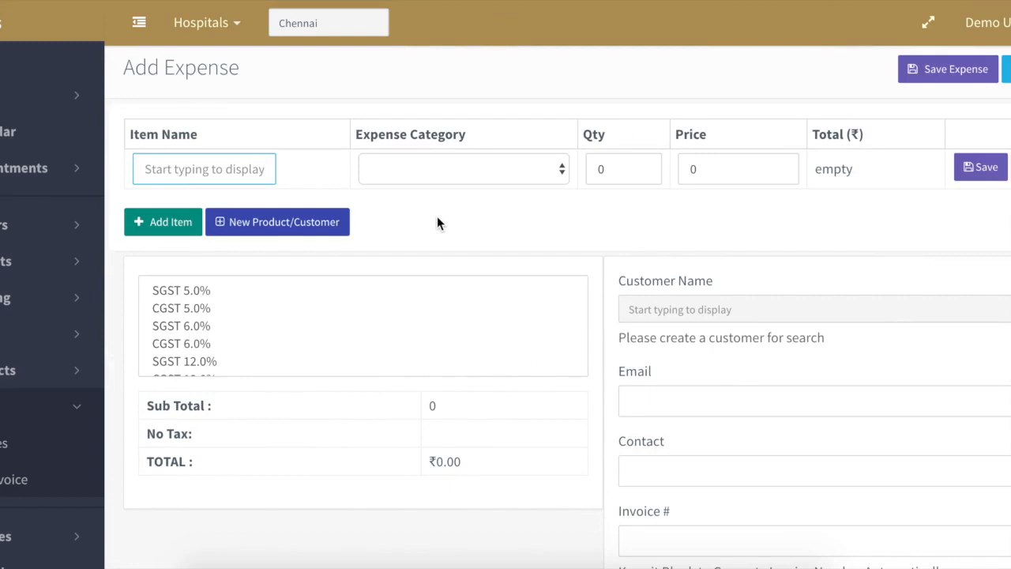
pyautogui.click(11, 371)
pyautogui.click(3, 406)
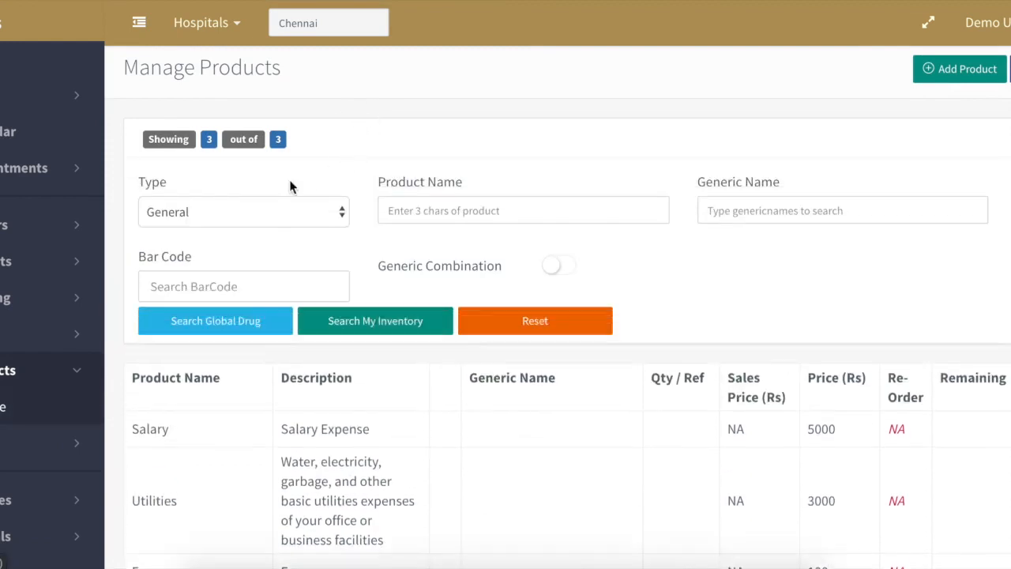
# - Browse the product list, then set the Type filter to Customer
pyautogui.click(340, 320)
pyautogui.scroll(-3, 778, 310)
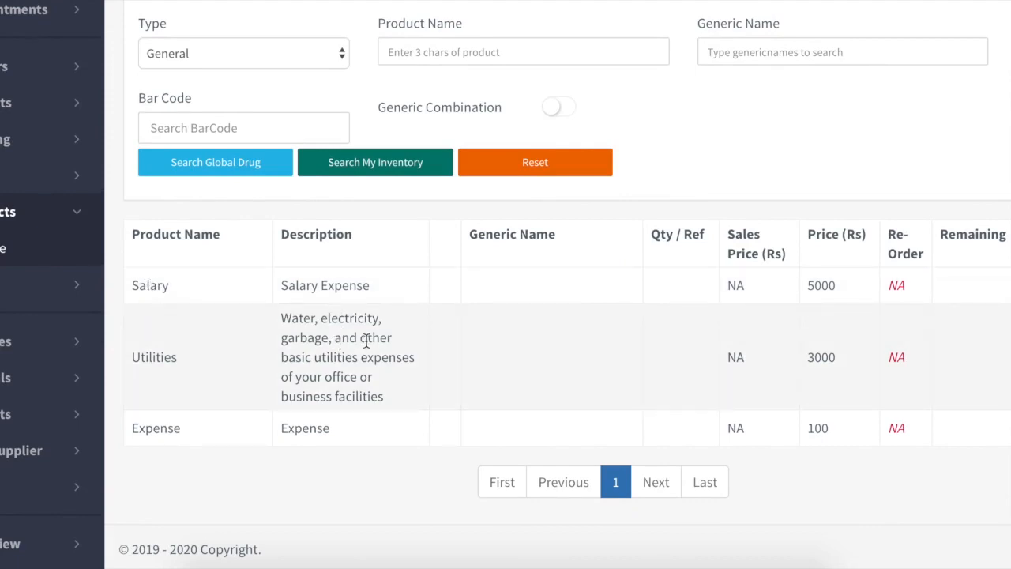
pyautogui.doubleClick(156, 357)
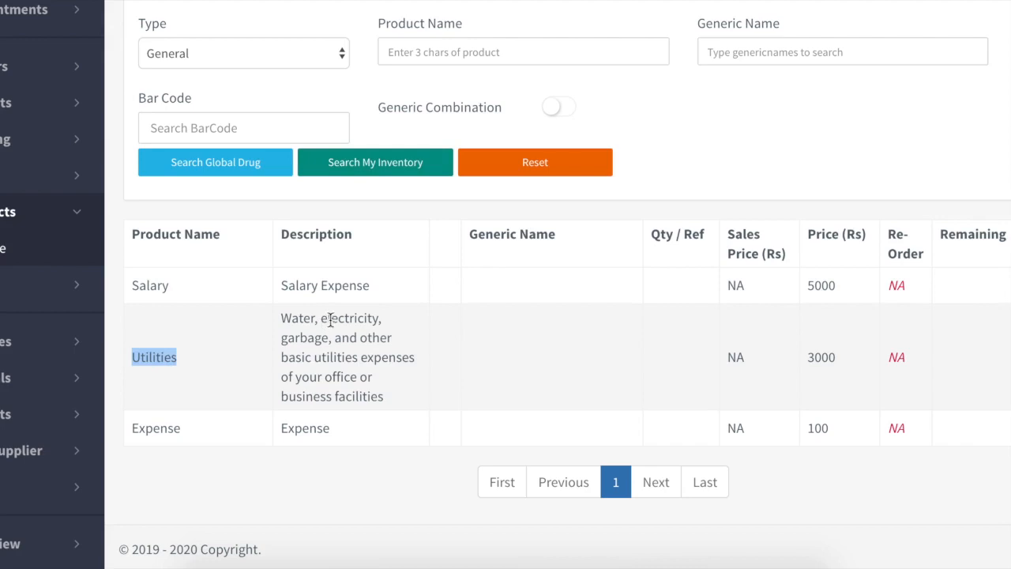
pyautogui.doubleClick(294, 318)
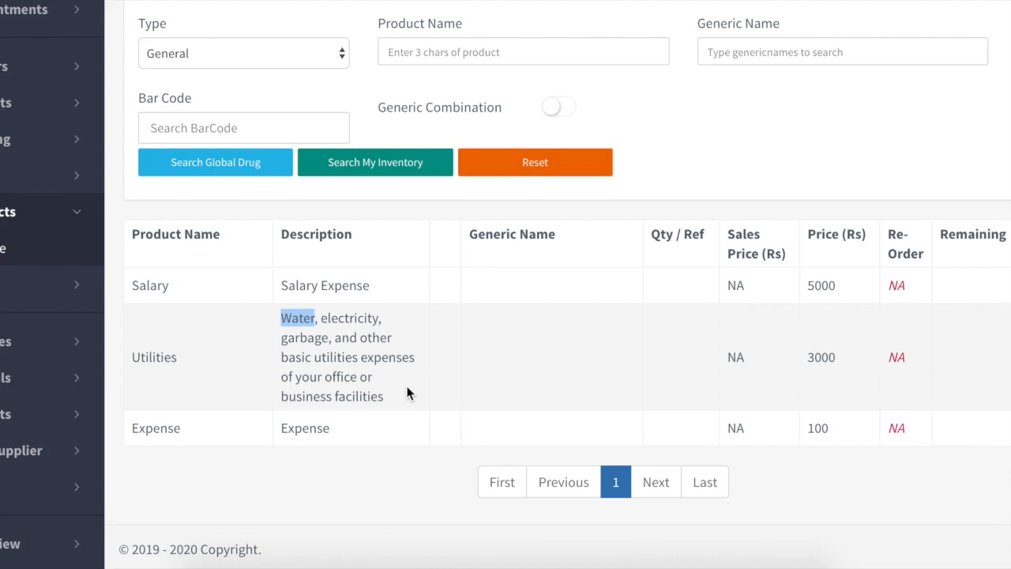
pyautogui.click(286, 52)
pyautogui.click(228, 195)
# - Search to list all five Customer-type entries, including My Vendor
pyautogui.click(356, 165)
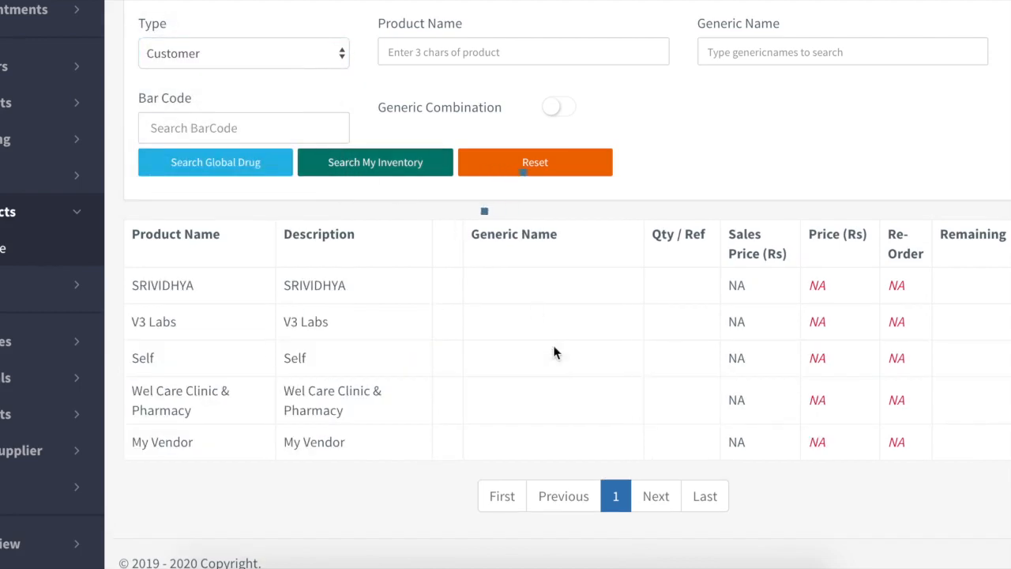
pyautogui.scroll(-1, 553, 350)
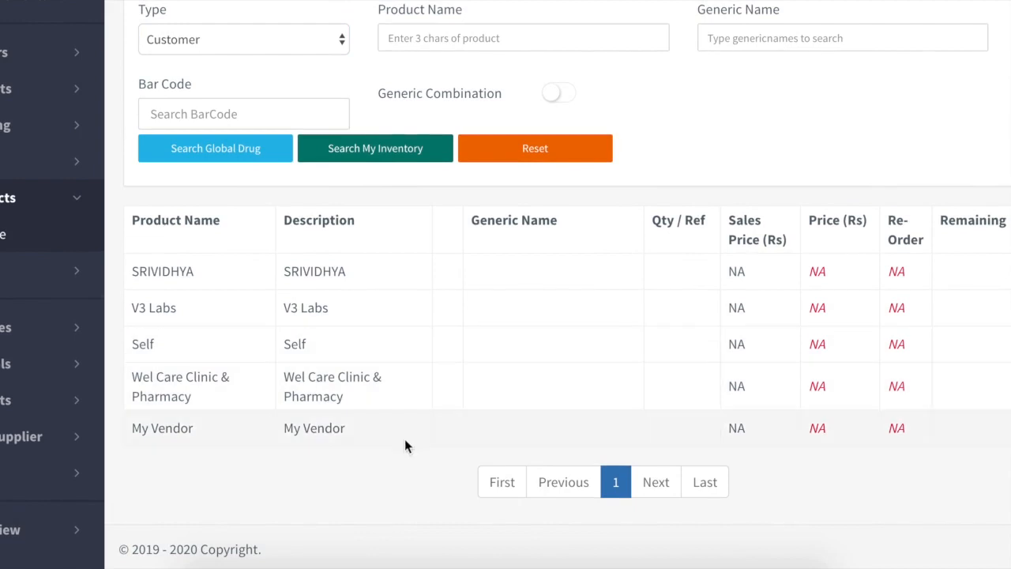
pyautogui.moveTo(134, 430); pyautogui.dragTo(372, 431)
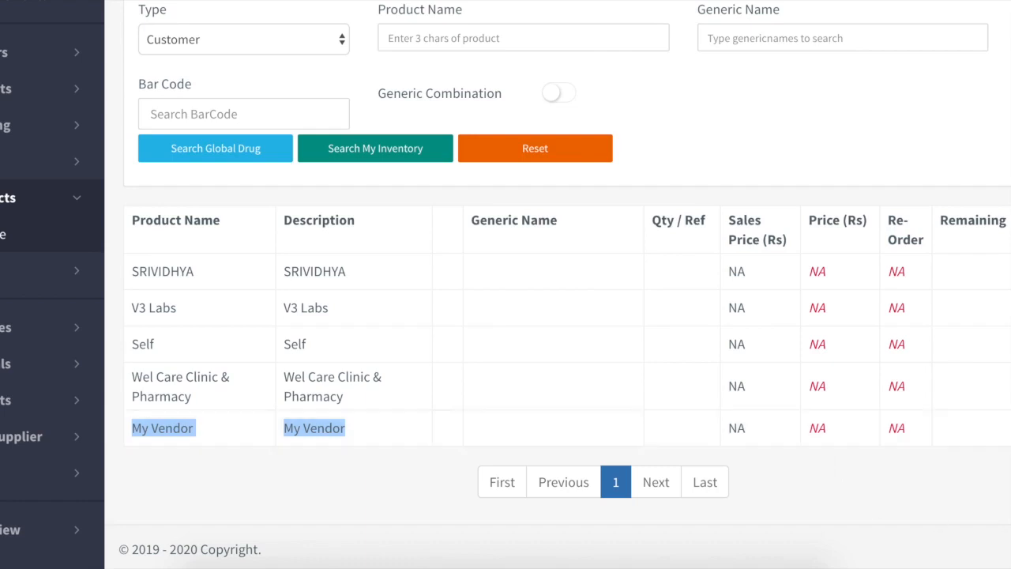
# - Open My Vendor's Edit Product form, return without changes, and go to Billing
pyautogui.click(1007, 427)
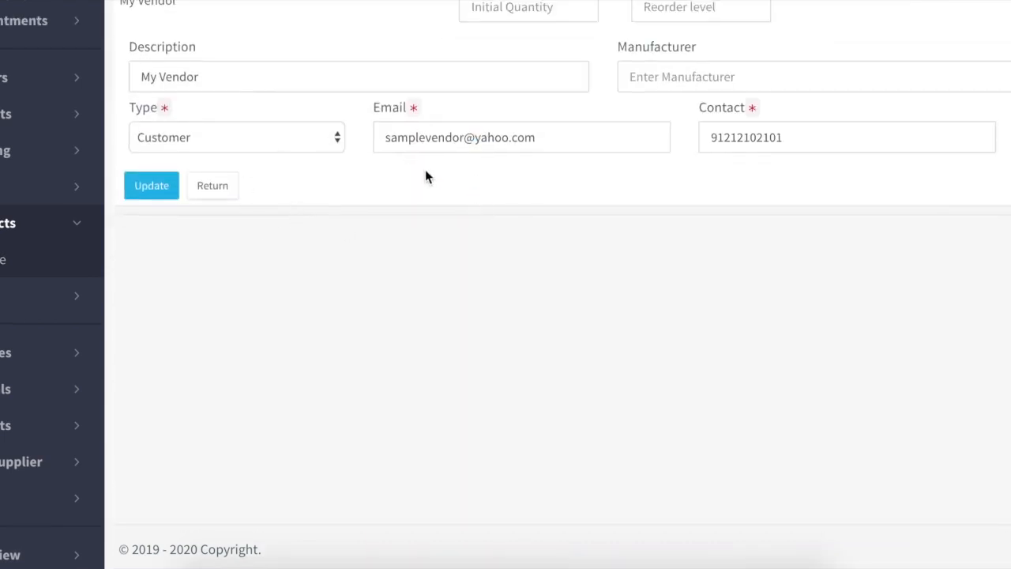
pyautogui.scroll(2, 425, 177)
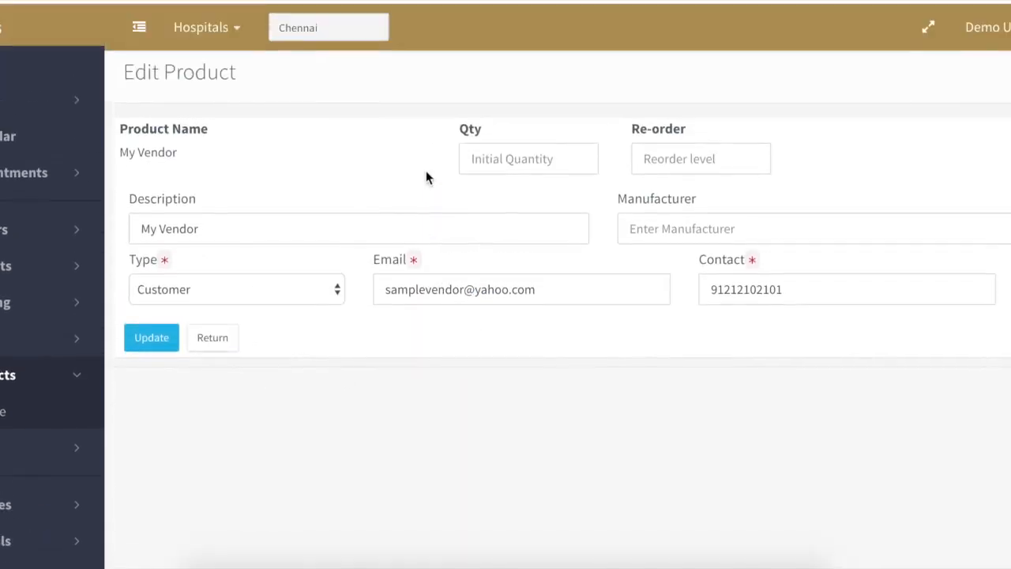
pyautogui.click(225, 339)
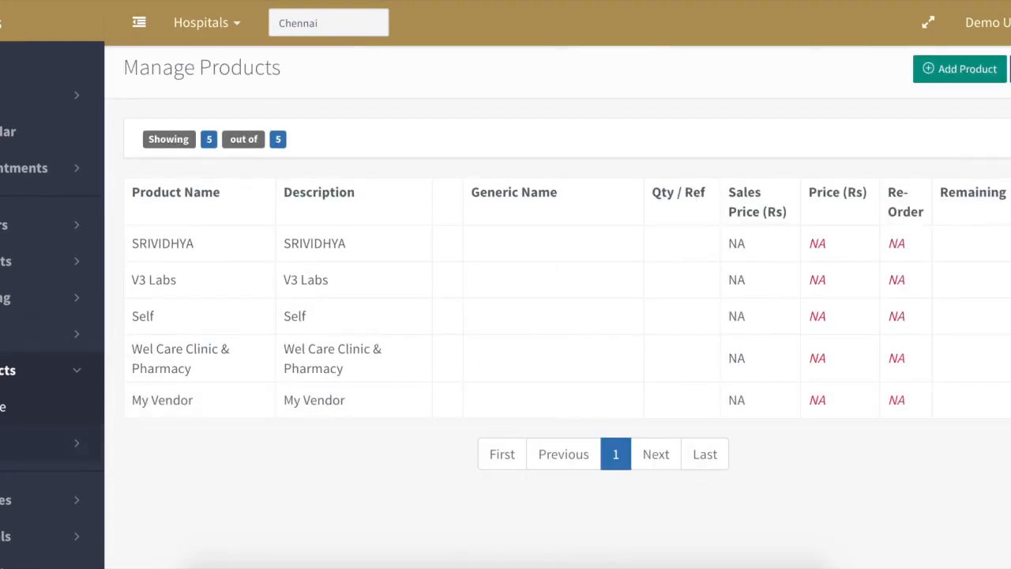
pyautogui.click(4, 442)
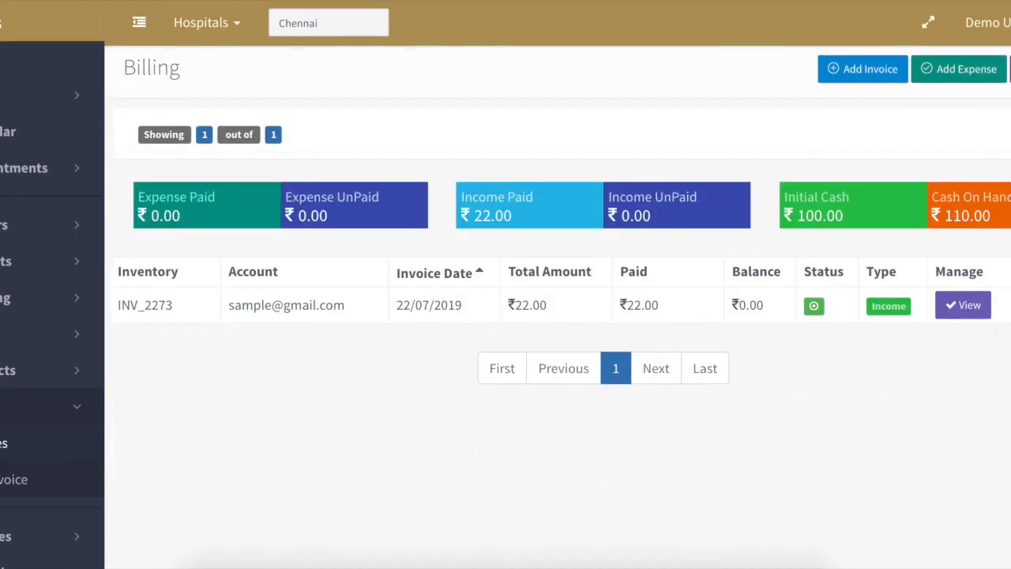
# - Add a Utilities line (Utilities category, qty 1, price 10) to a new ₹10.00 expense
pyautogui.click(961, 72)
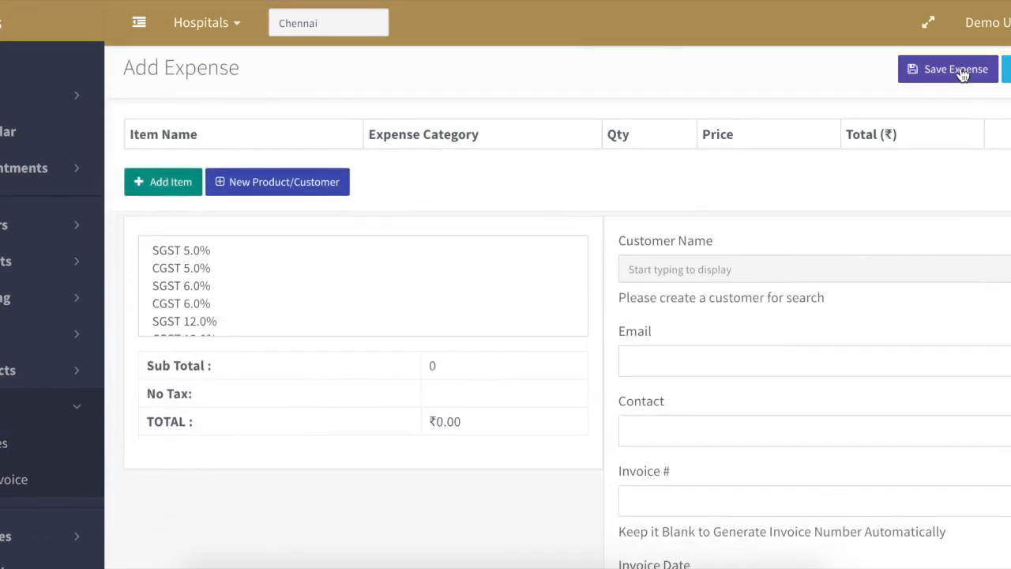
pyautogui.click(172, 184)
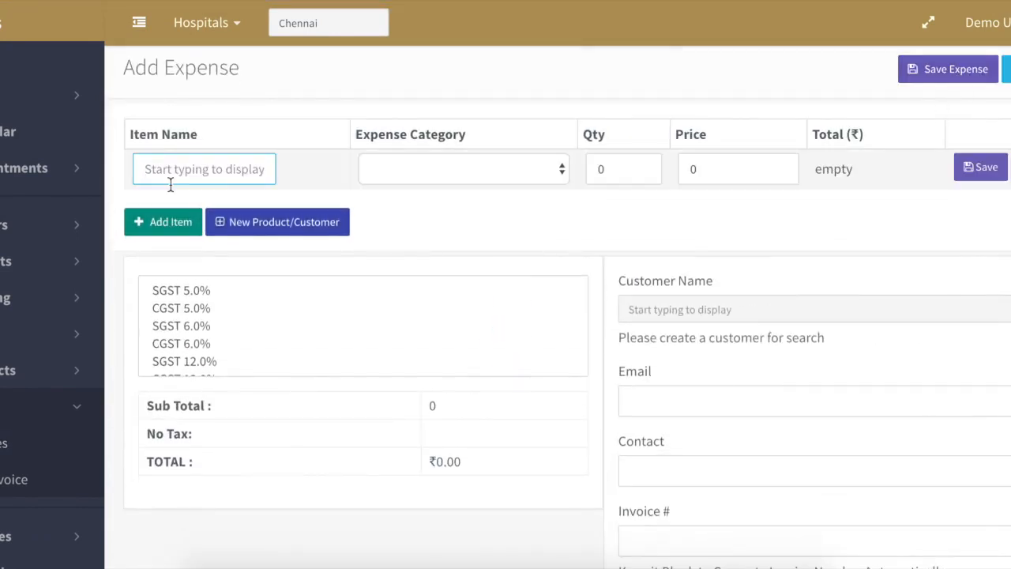
pyautogui.write('Uti')
pyautogui.press('Return')
pyautogui.click(405, 165)
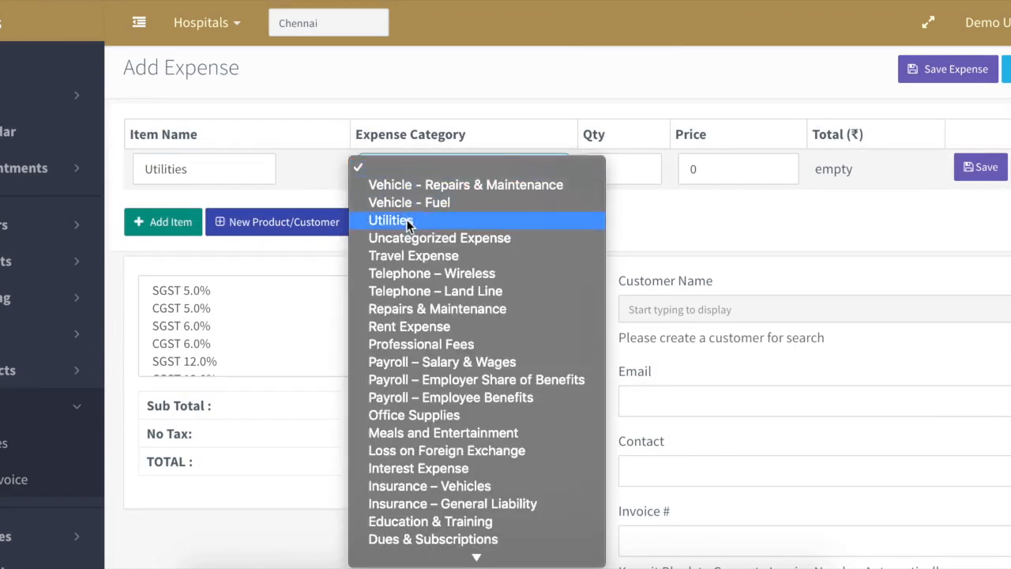
pyautogui.click(407, 220)
pyautogui.click(587, 170)
pyautogui.write('1')
pyautogui.press('Tab')
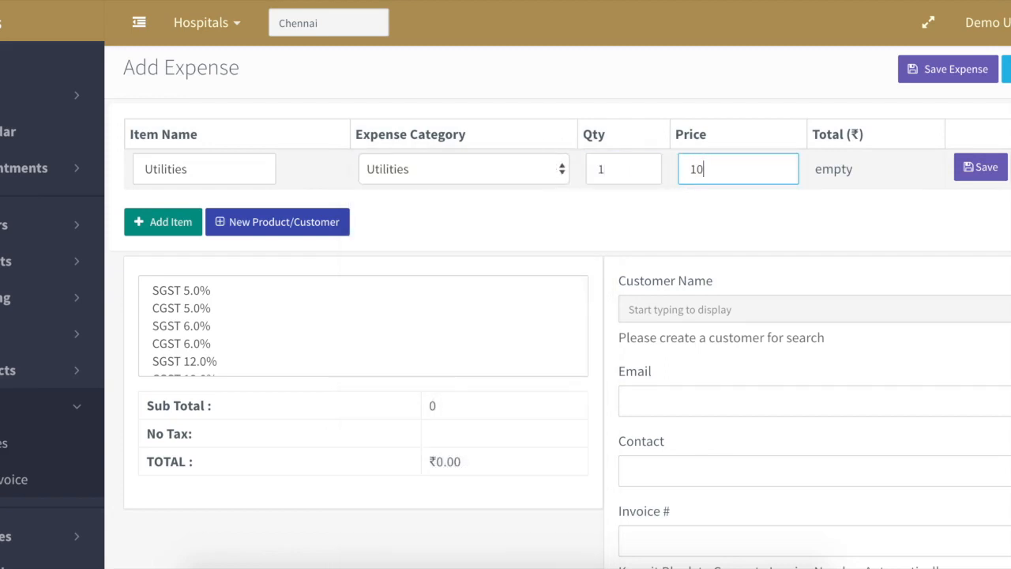
pyautogui.click(982, 169)
pyautogui.click(754, 305)
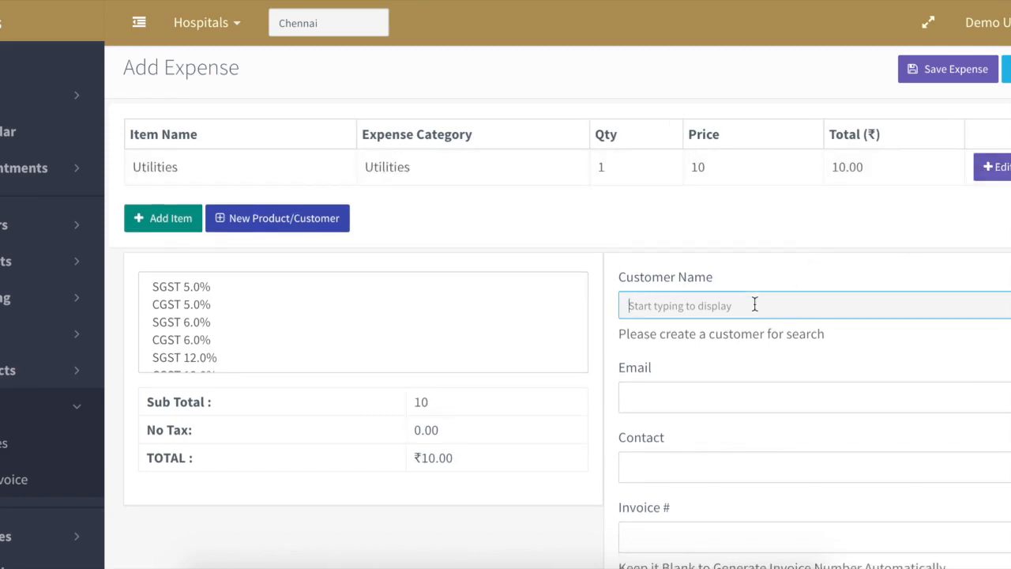
# - Set the expense customer to My Vendor and its tax to Nil
pyautogui.write('My V')
pyautogui.press('Return')
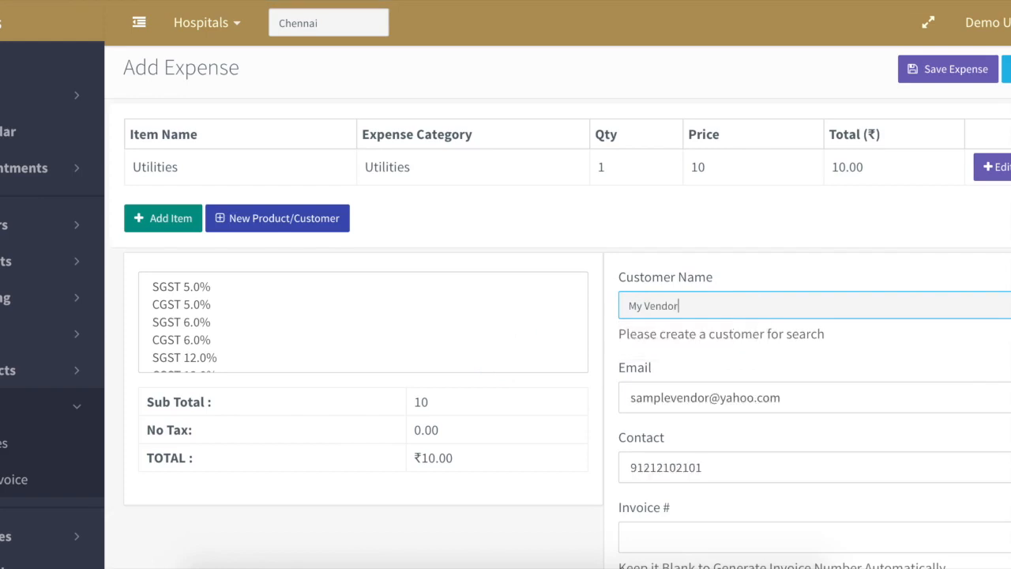
pyautogui.click(183, 304)
pyautogui.click(183, 326)
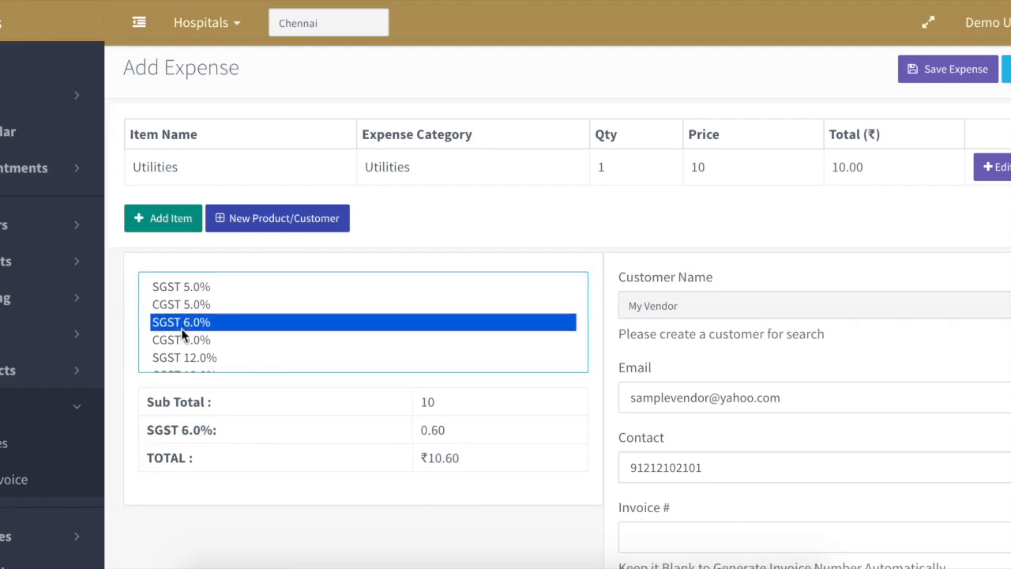
pyautogui.keyDown('ctrl'); pyautogui.click(176, 338); pyautogui.keyUp('ctrl')
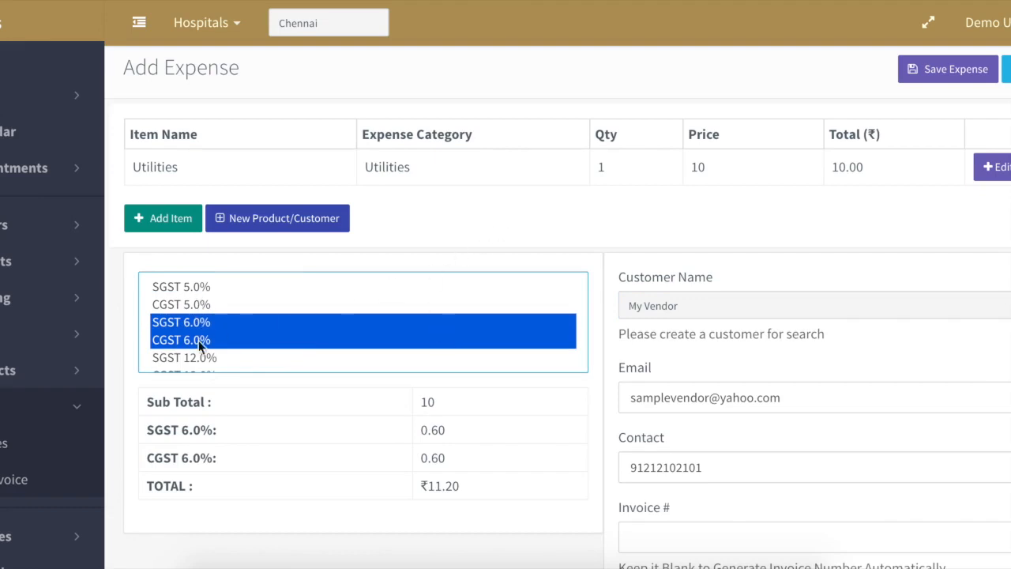
pyautogui.scroll(-2, 196, 344)
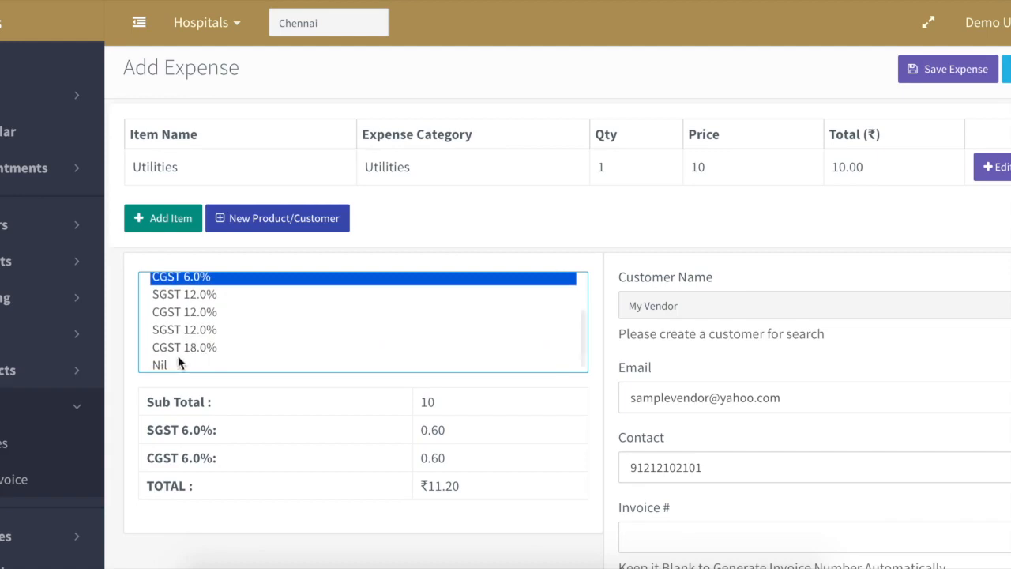
pyautogui.click(180, 363)
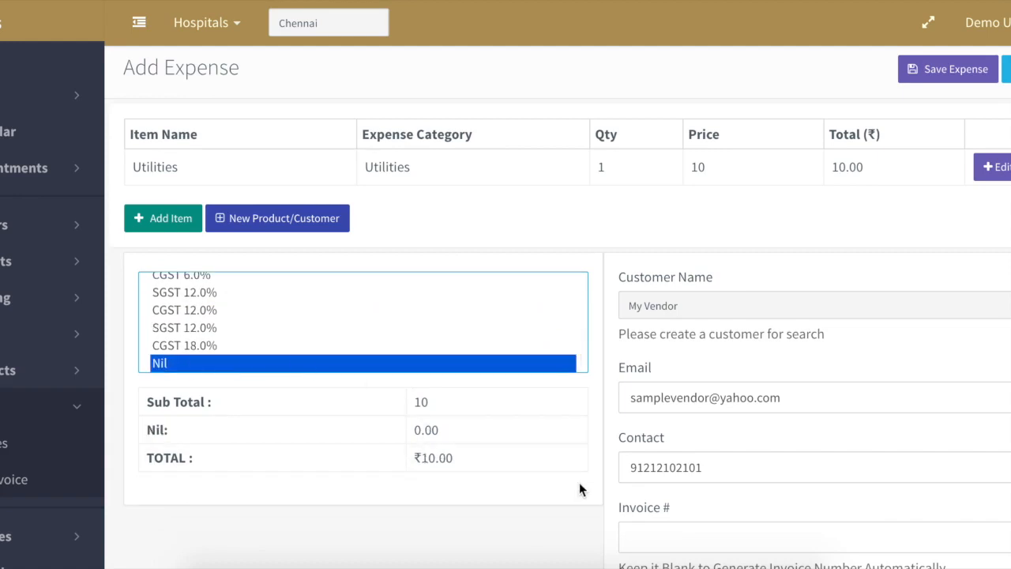
# - Save the expense, creating unpaid invoice INV_2274 for ₹10.00
pyautogui.scroll(-2, 579, 490)
pyautogui.scroll(2, 579, 485)
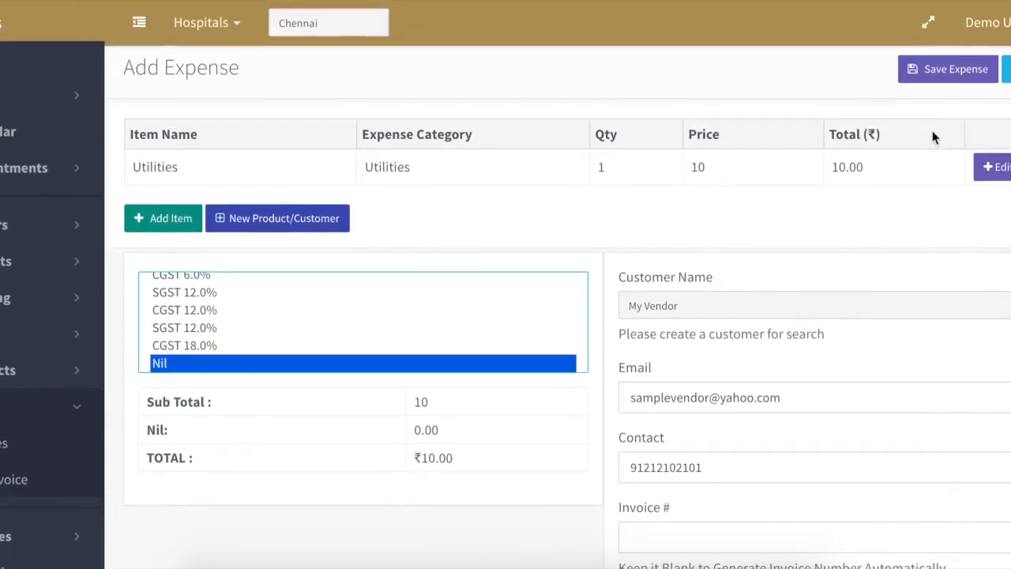
pyautogui.click(950, 72)
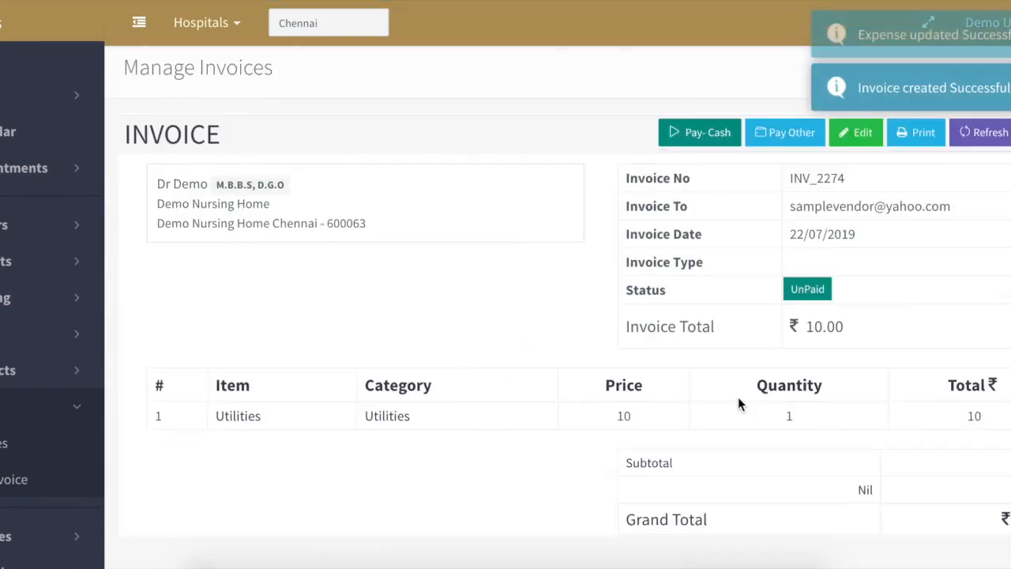
pyautogui.scroll(-2, 737, 404)
# - Record a ₹5 cash payment on INV_2274 and refresh, leaving ₹5 outstanding
pyautogui.scroll(2, 737, 396)
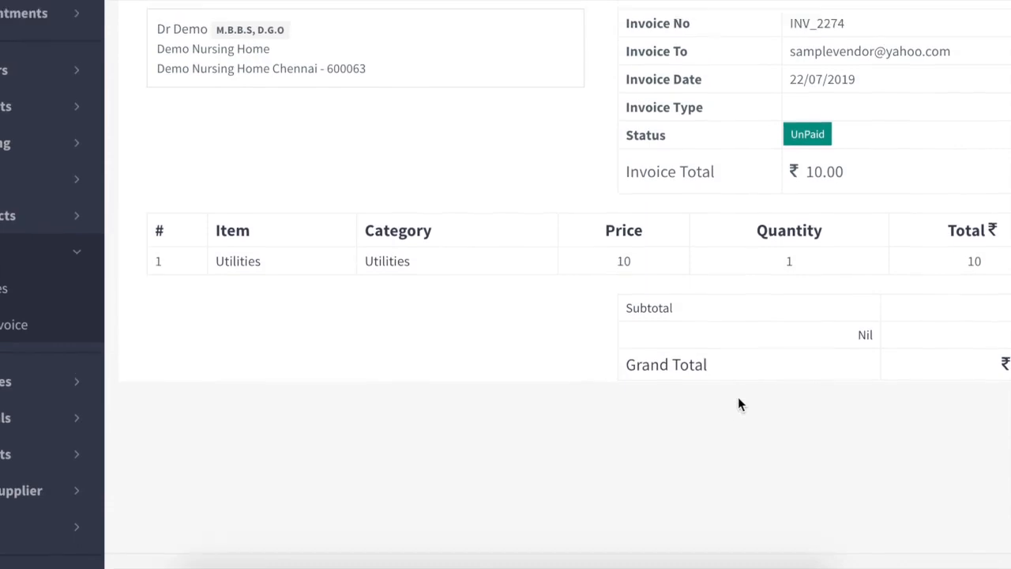
pyautogui.click(706, 135)
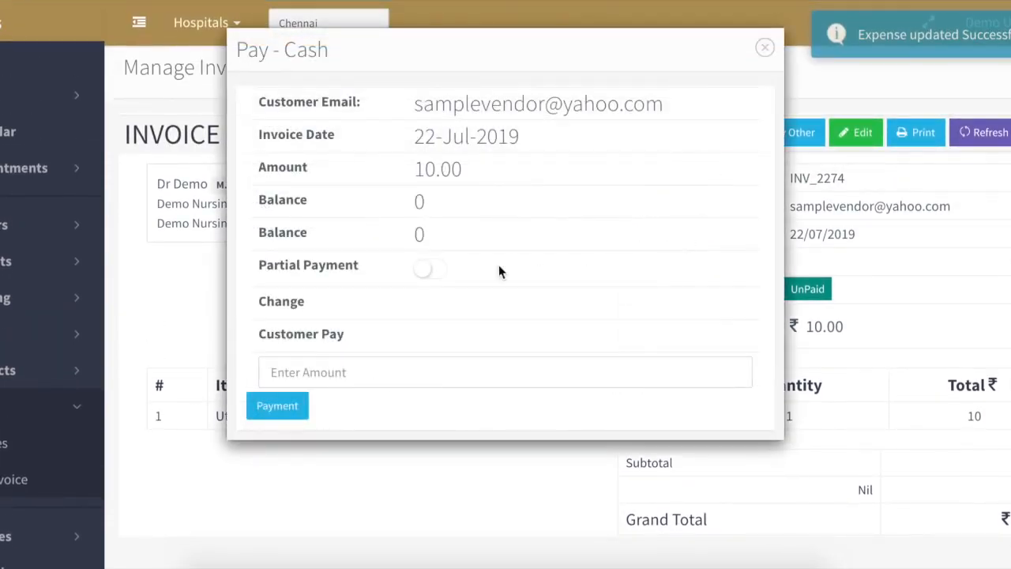
pyautogui.click(424, 382)
pyautogui.write('5')
pyautogui.click(280, 407)
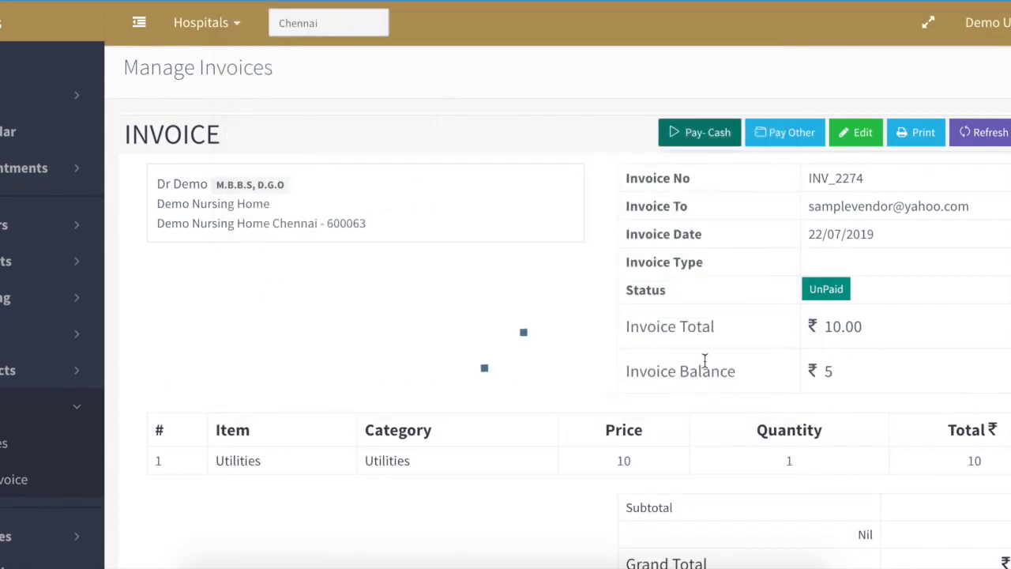
pyautogui.click(987, 131)
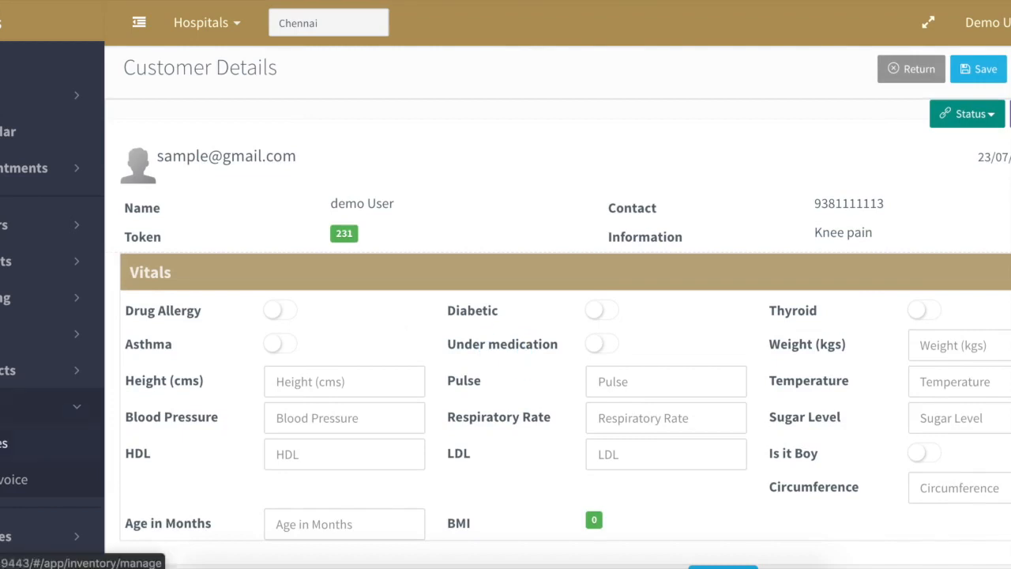
# - Return to the Billing list from the sidebar
pyautogui.click(3, 443)
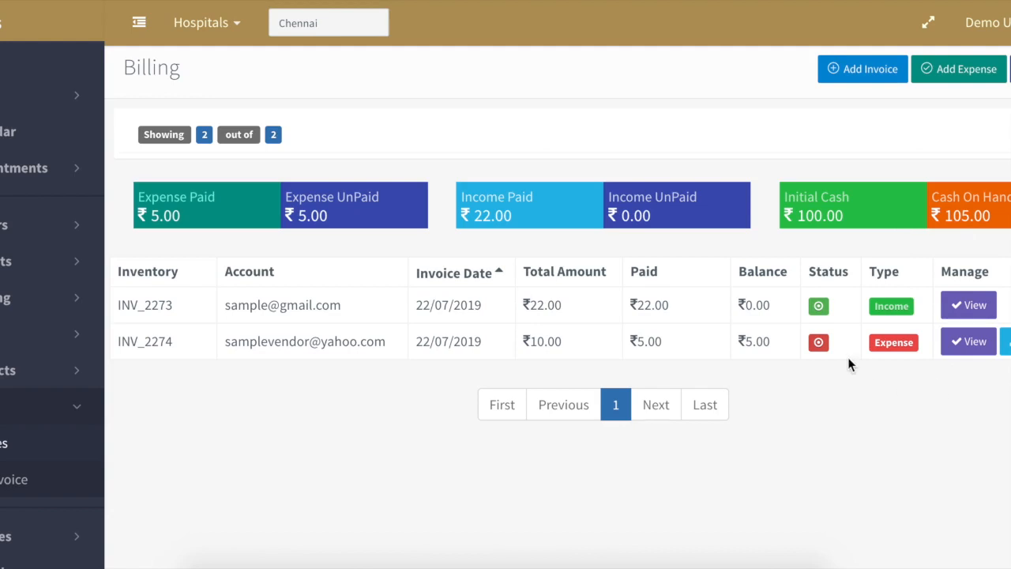
# - Search the billing list by Paid status, then by UnPaid status
pyautogui.click(771, 124)
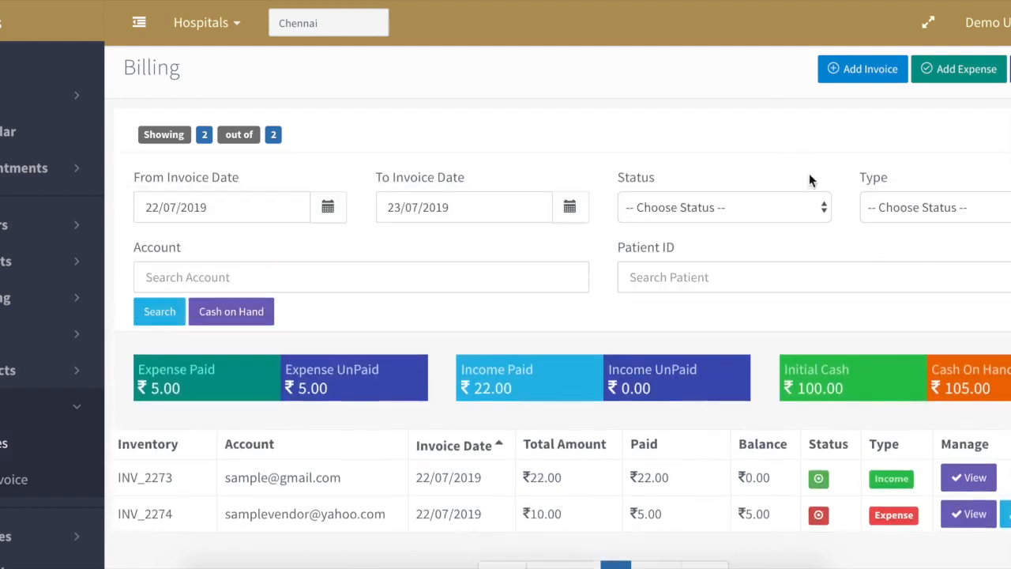
pyautogui.click(771, 208)
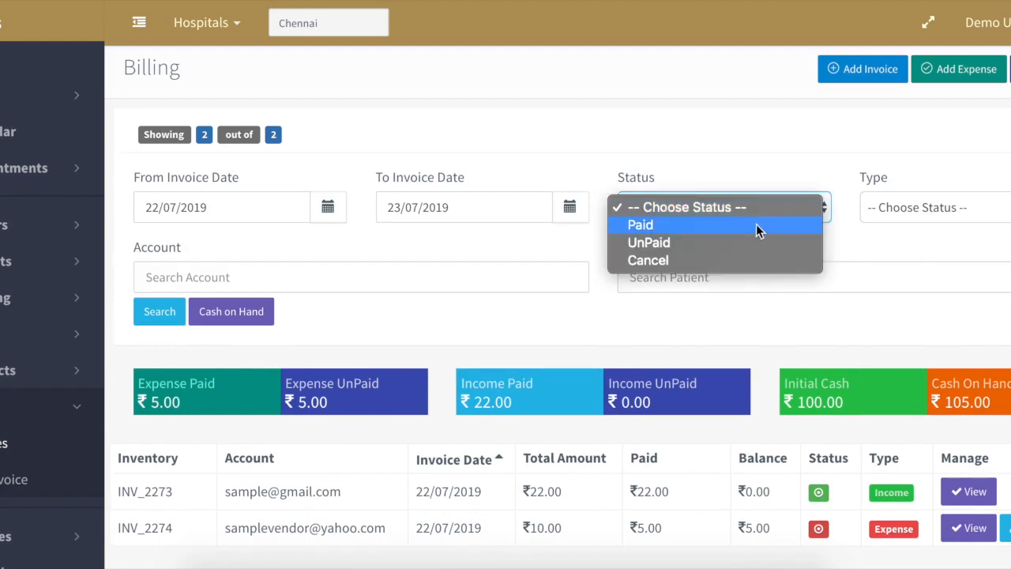
pyautogui.click(755, 223)
pyautogui.click(169, 308)
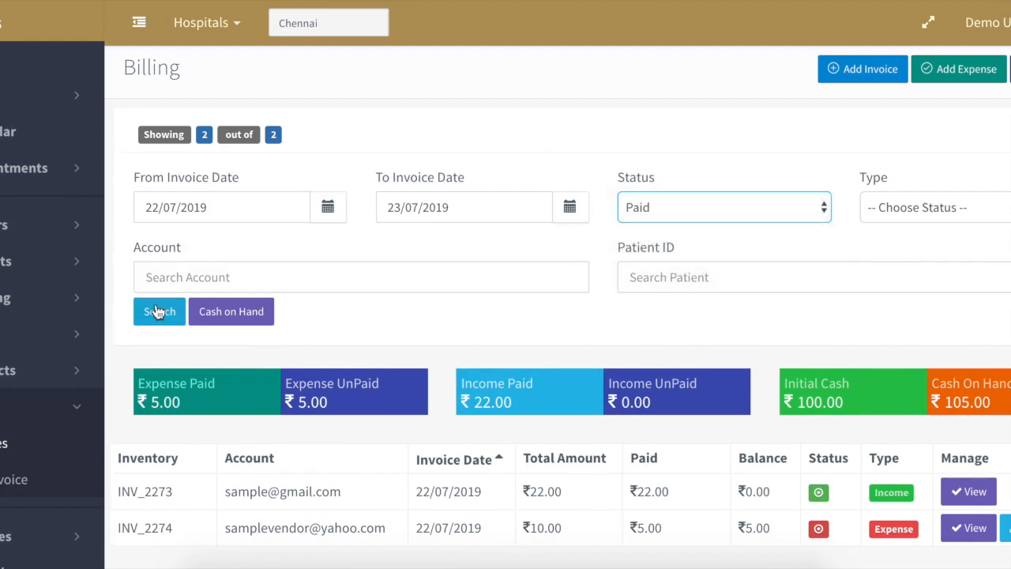
pyautogui.click(736, 212)
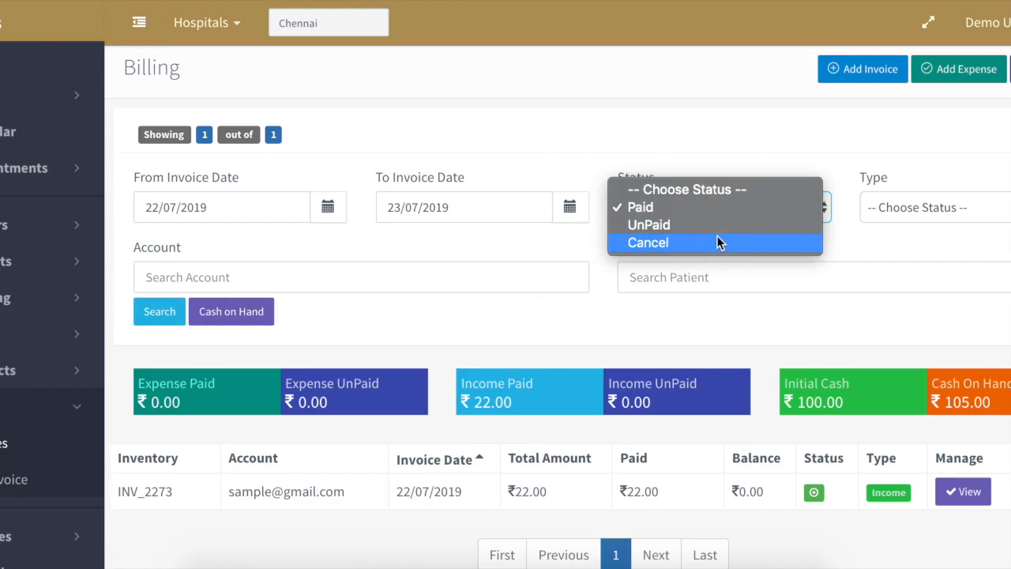
pyautogui.click(199, 300)
pyautogui.click(162, 313)
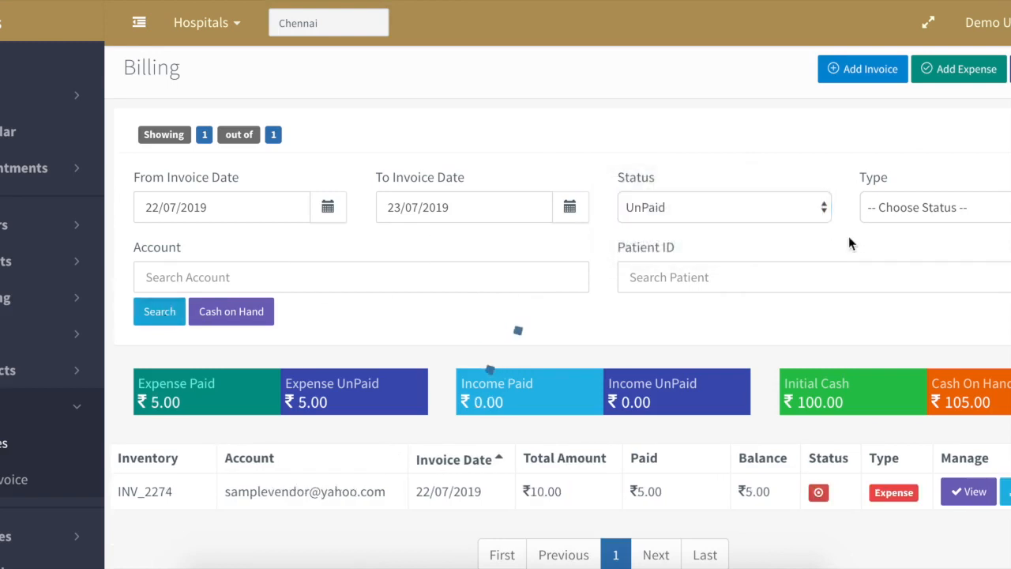
# - Filter by Income type, then clear status and type filters and rerun the search
pyautogui.click(946, 204)
pyautogui.click(929, 225)
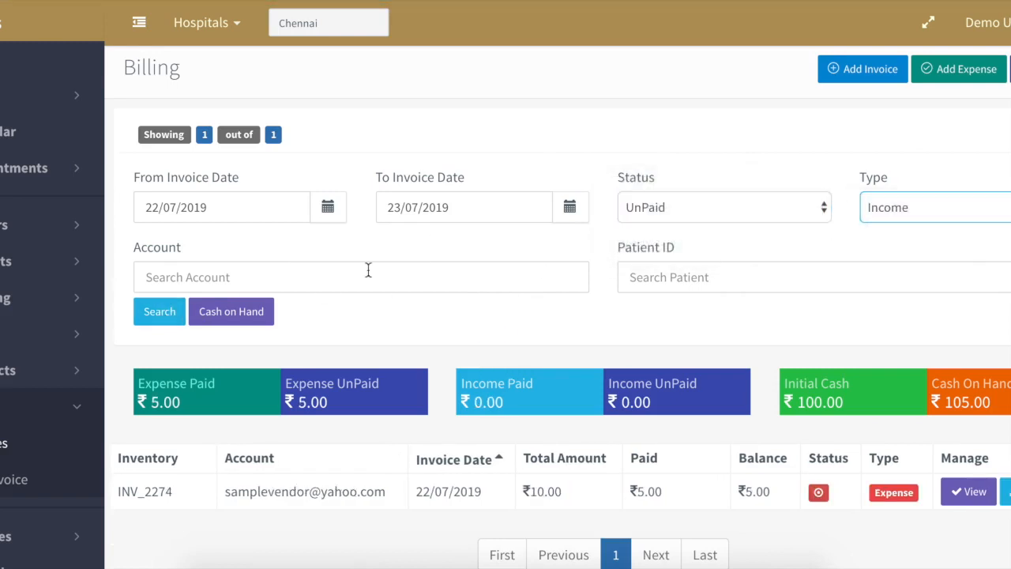
pyautogui.click(162, 313)
pyautogui.click(766, 208)
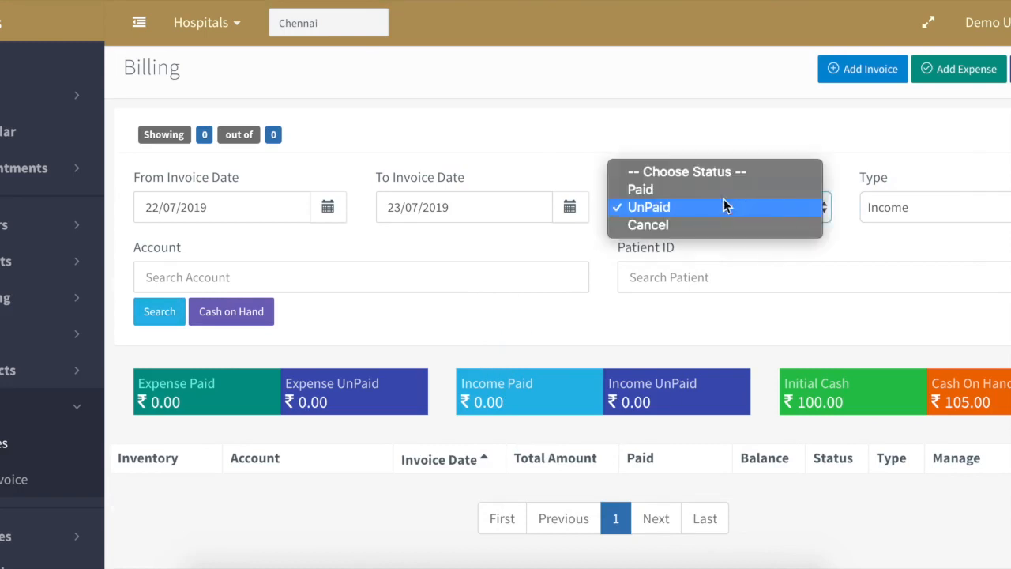
pyautogui.click(700, 178)
pyautogui.click(885, 201)
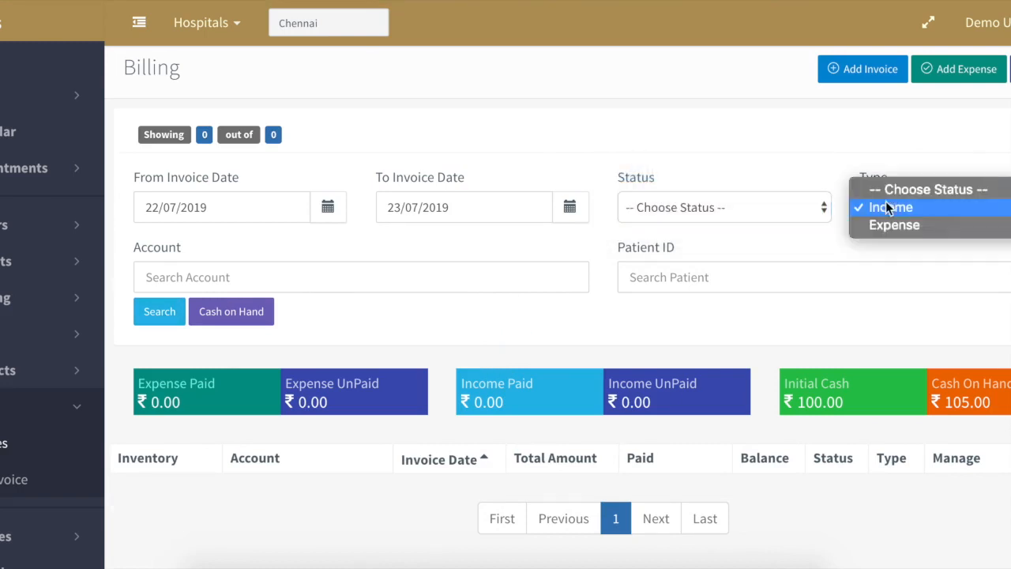
pyautogui.click(887, 189)
pyautogui.click(161, 316)
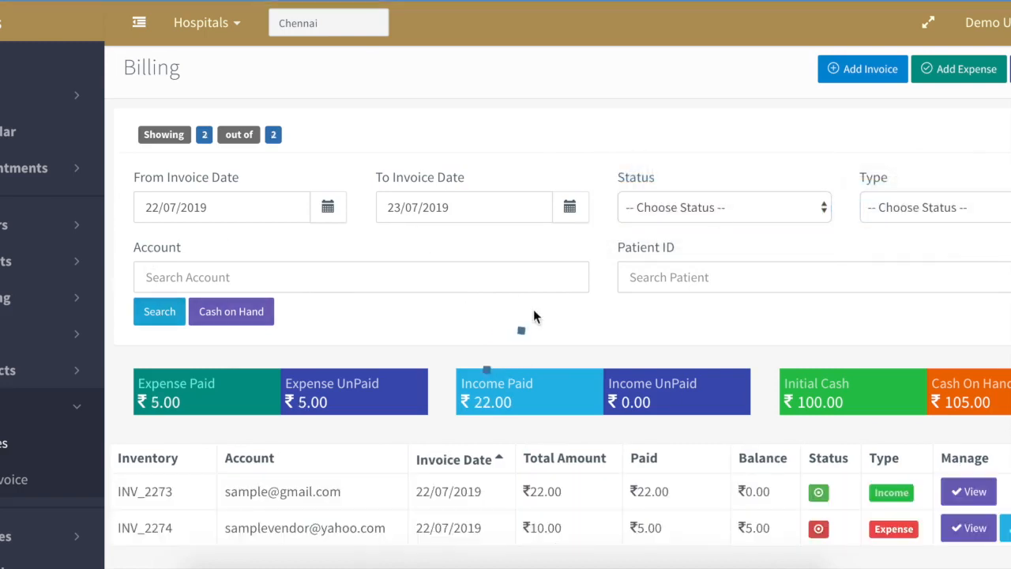
# - Collapse the filter panel and go to Billing Reports
pyautogui.scroll(-3, 535, 316)
pyautogui.scroll(3, 574, 264)
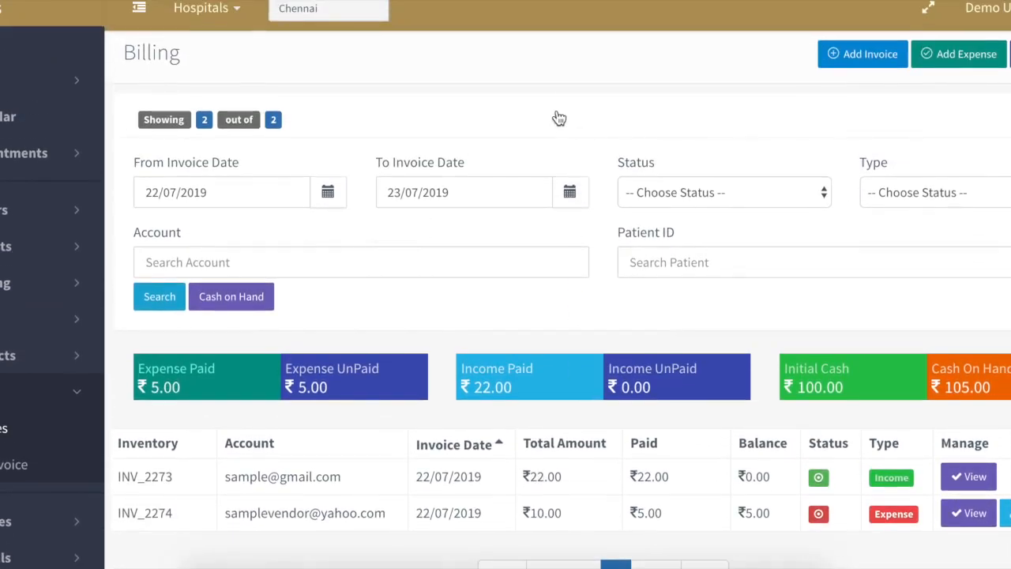
pyautogui.click(555, 118)
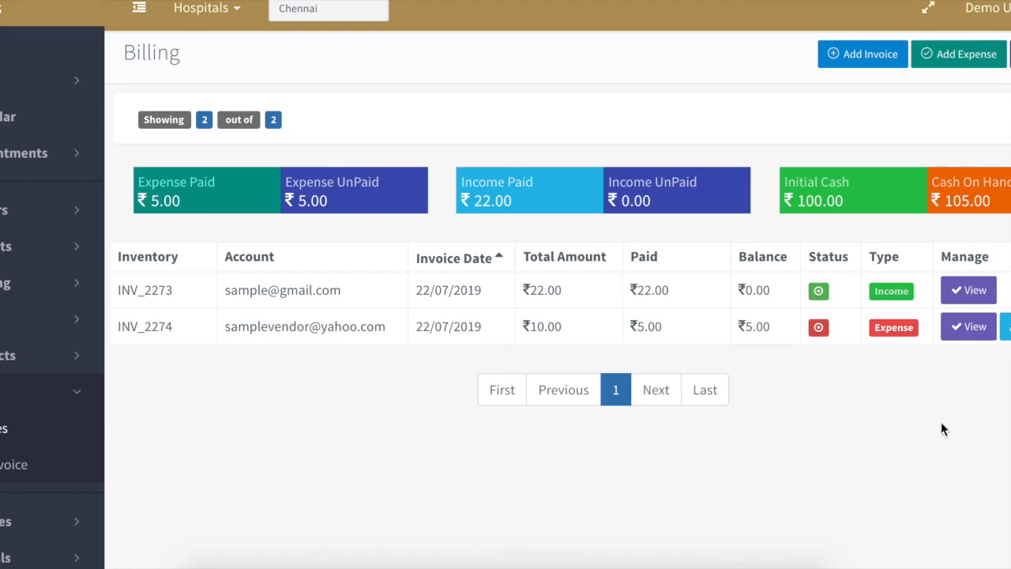
pyautogui.click(1010, 54)
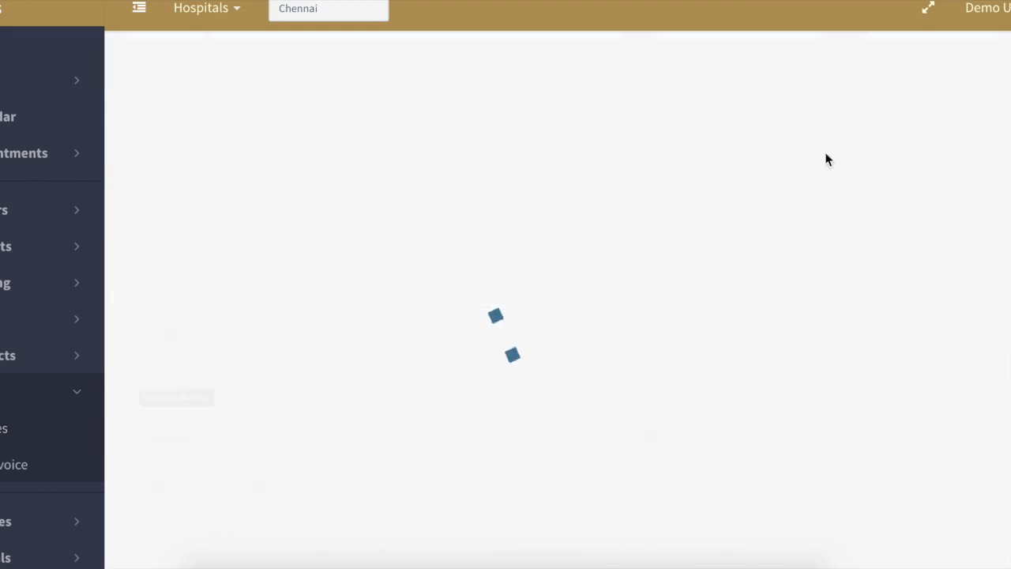
# - Display the itemised billing report for 23/07/2019 to 24/07/2019
pyautogui.click(572, 195)
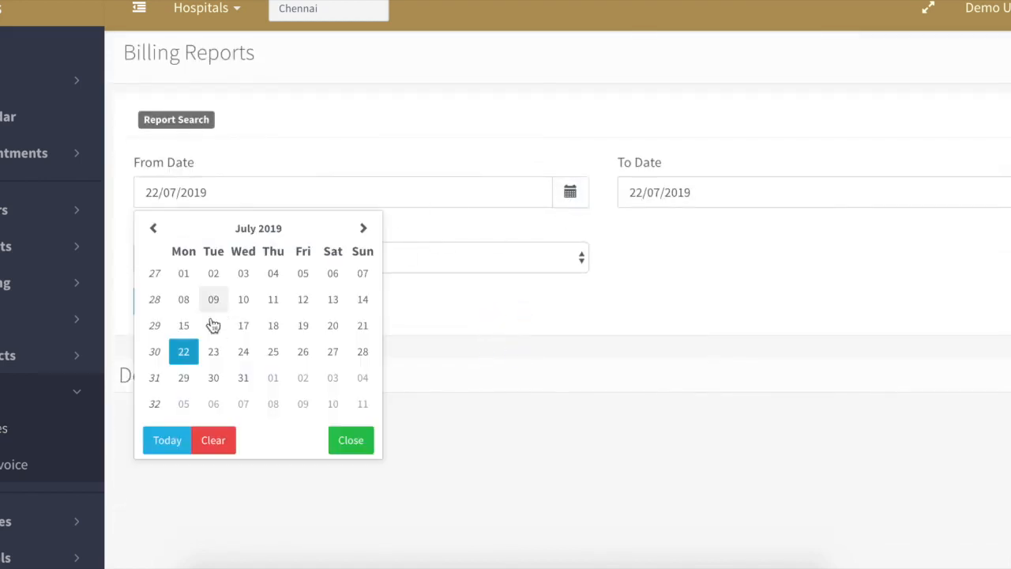
pyautogui.click(213, 289)
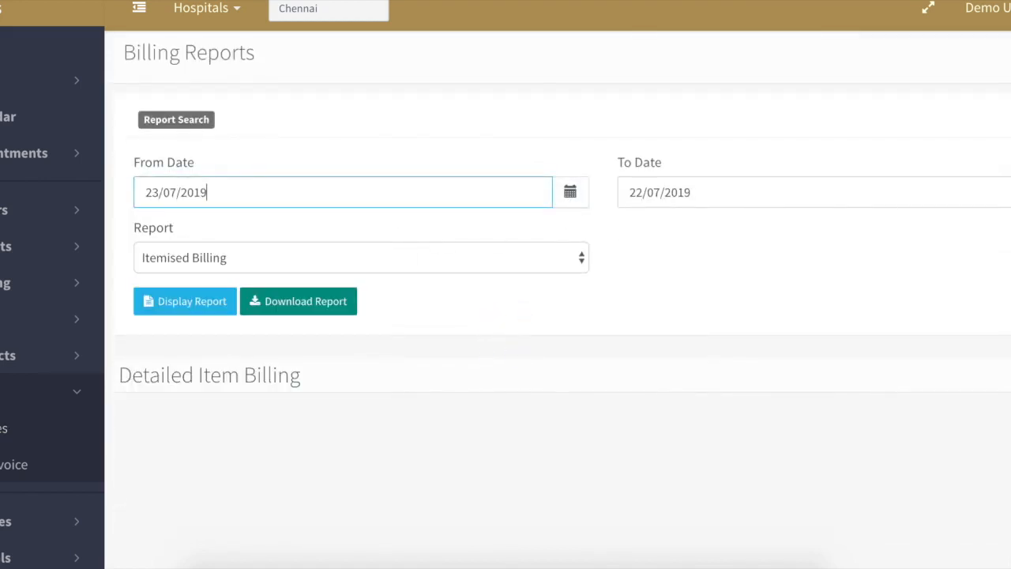
pyautogui.click(739, 193)
pyautogui.click(733, 353)
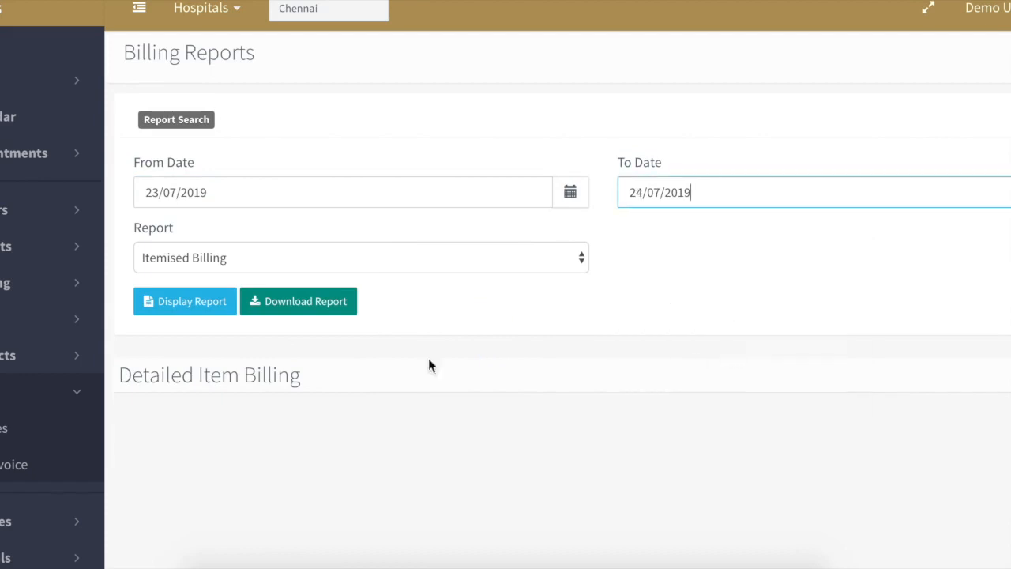
pyautogui.click(208, 315)
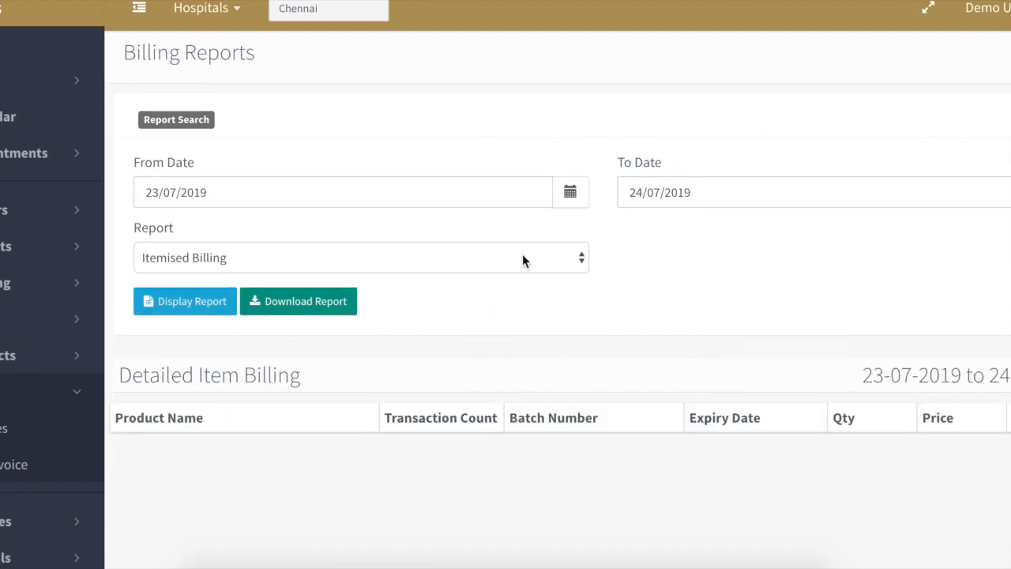
# - Switch to the Income Report and widen From Date to 22/07/2019
pyautogui.click(522, 261)
pyautogui.click(496, 274)
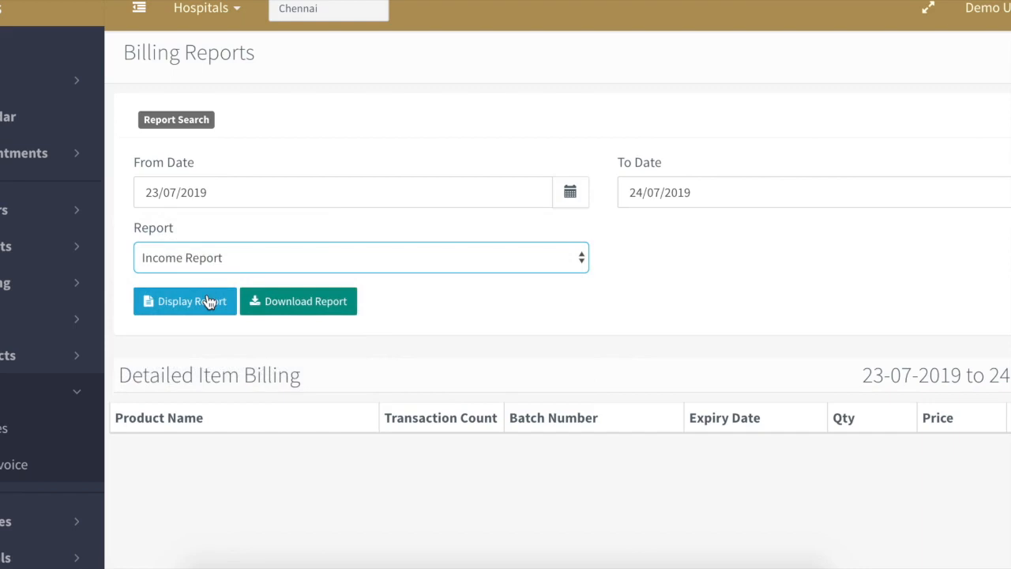
pyautogui.click(208, 301)
pyautogui.click(572, 194)
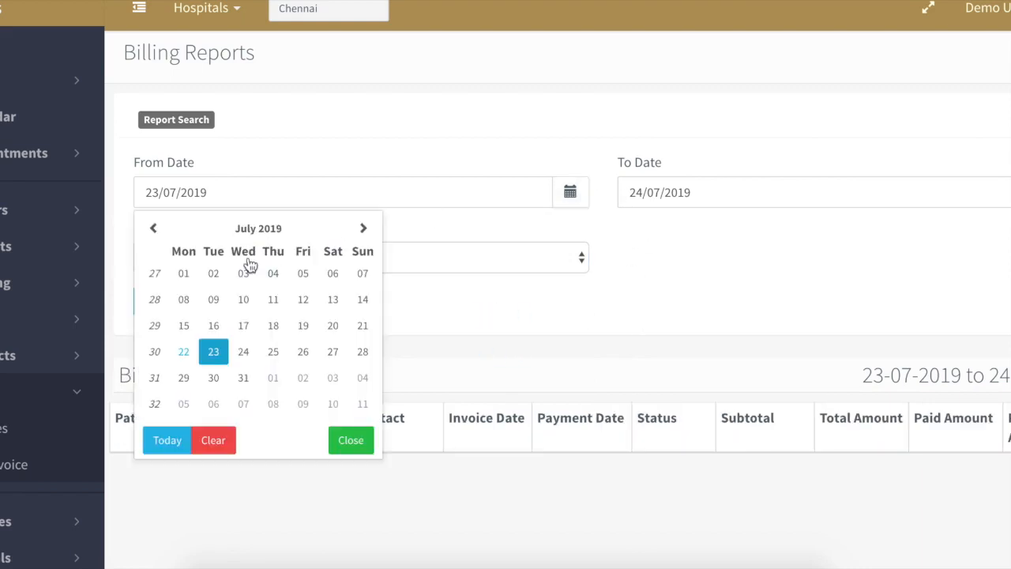
pyautogui.click(183, 352)
pyautogui.click(168, 308)
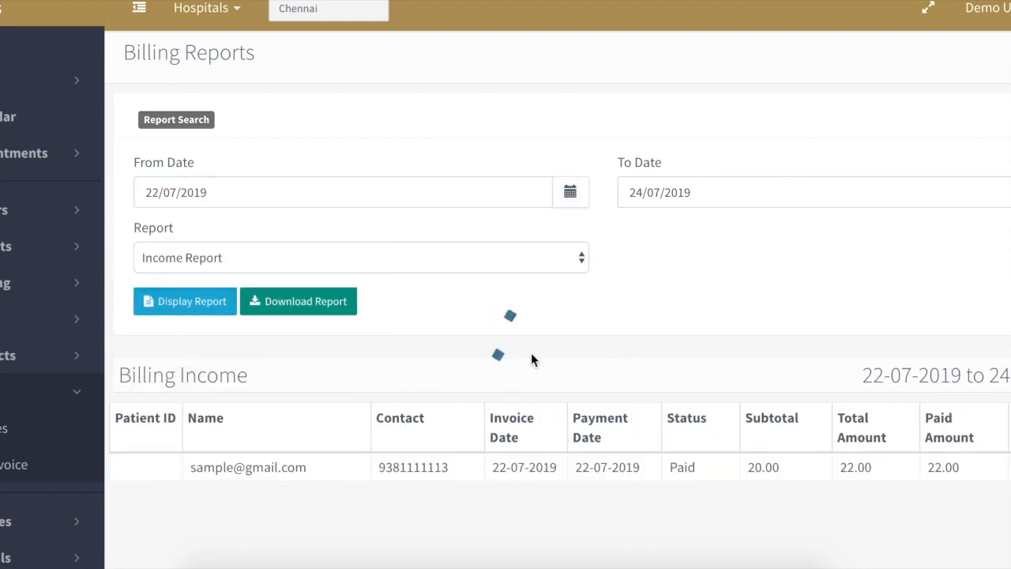
pyautogui.scroll(-3, 521, 355)
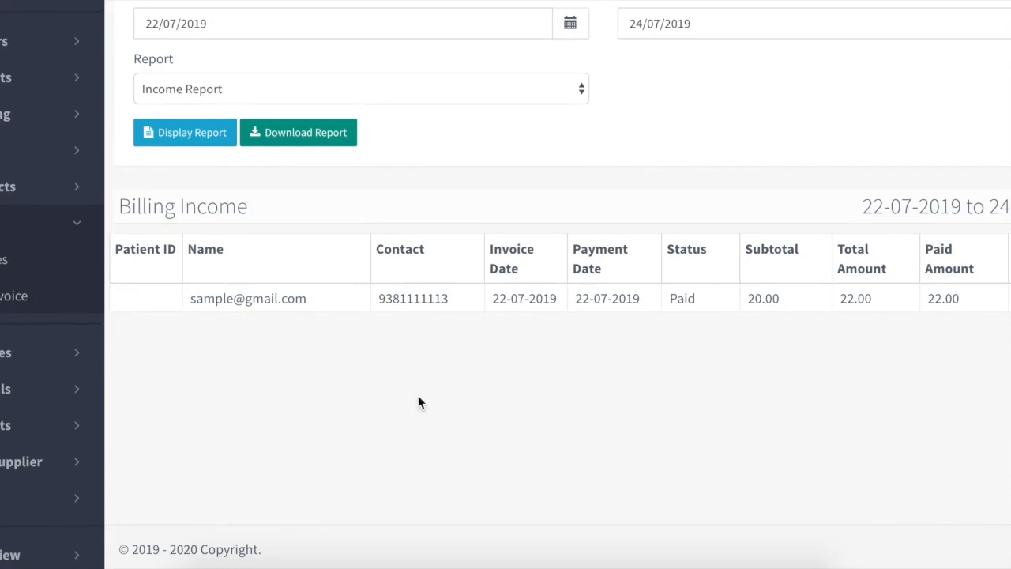
pyautogui.scroll(3, 842, 343)
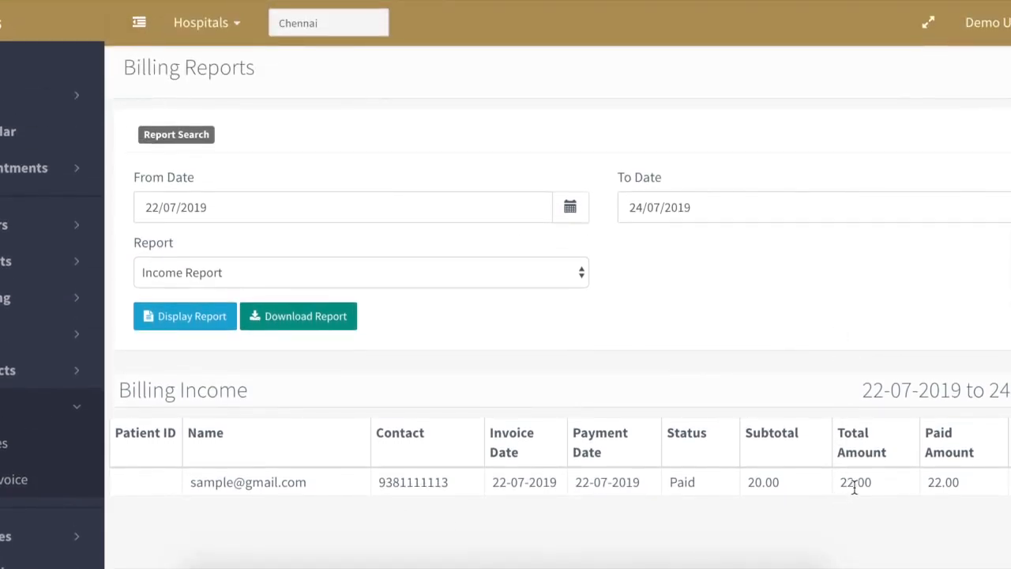
# - Display the Itemised Billing report, then the GST Tax Report
pyautogui.click(550, 278)
pyautogui.click(513, 255)
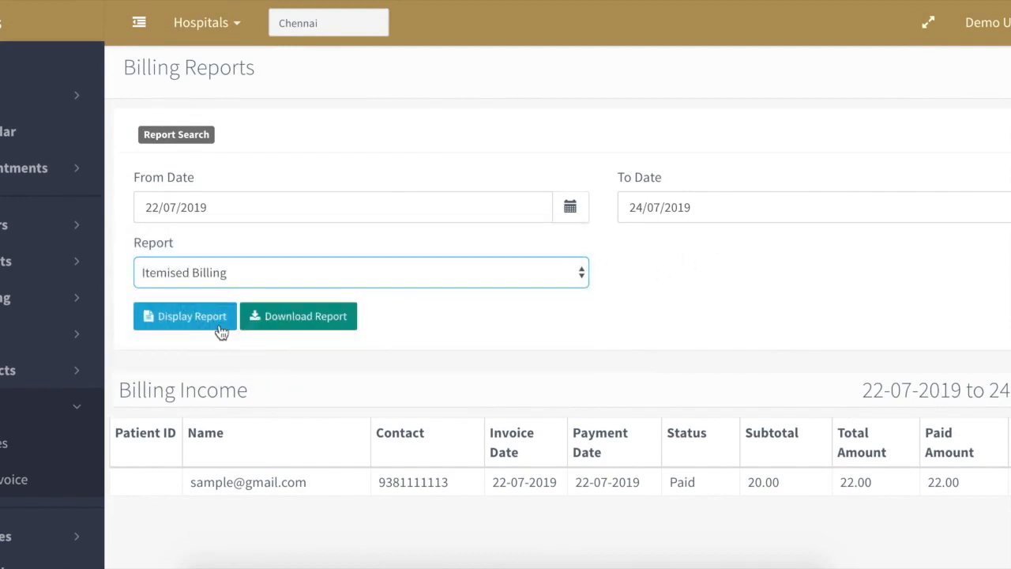
pyautogui.click(194, 324)
pyautogui.scroll(-2, 479, 353)
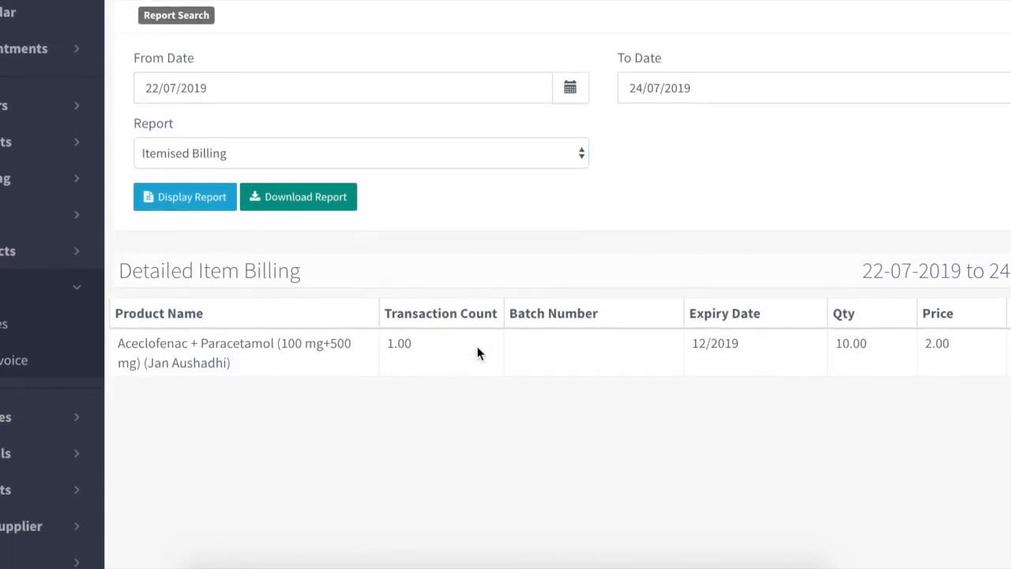
pyautogui.click(400, 163)
pyautogui.click(379, 187)
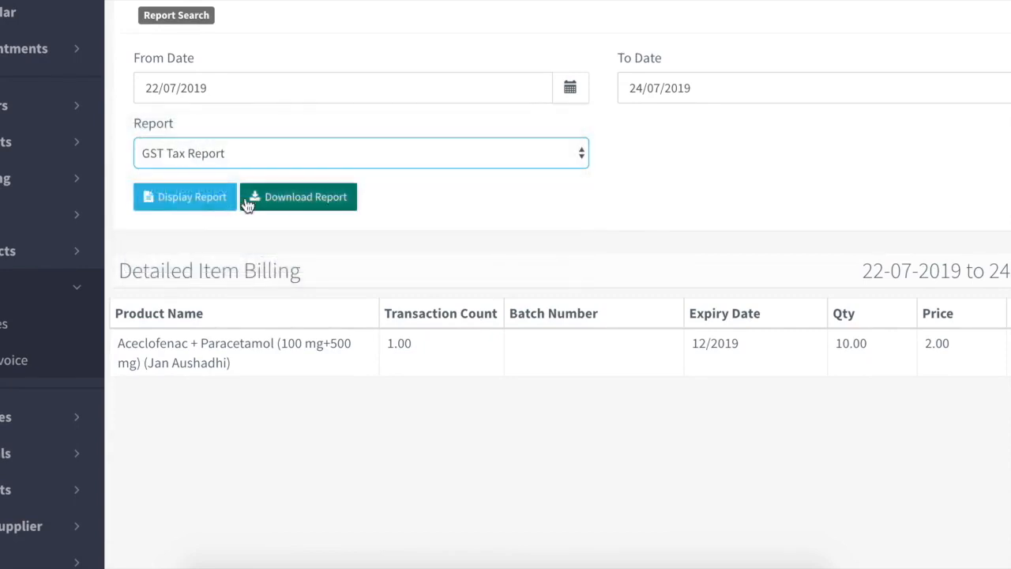
pyautogui.click(221, 200)
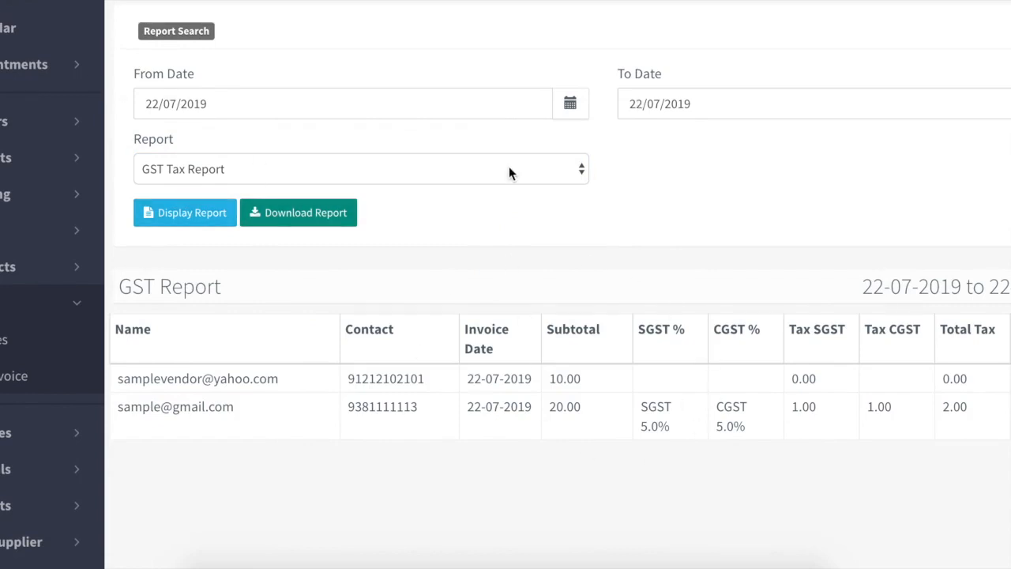
# - Display the Expense Report, then Total Daily Income showing 12.00 card and 10.00 cash
pyautogui.click(508, 167)
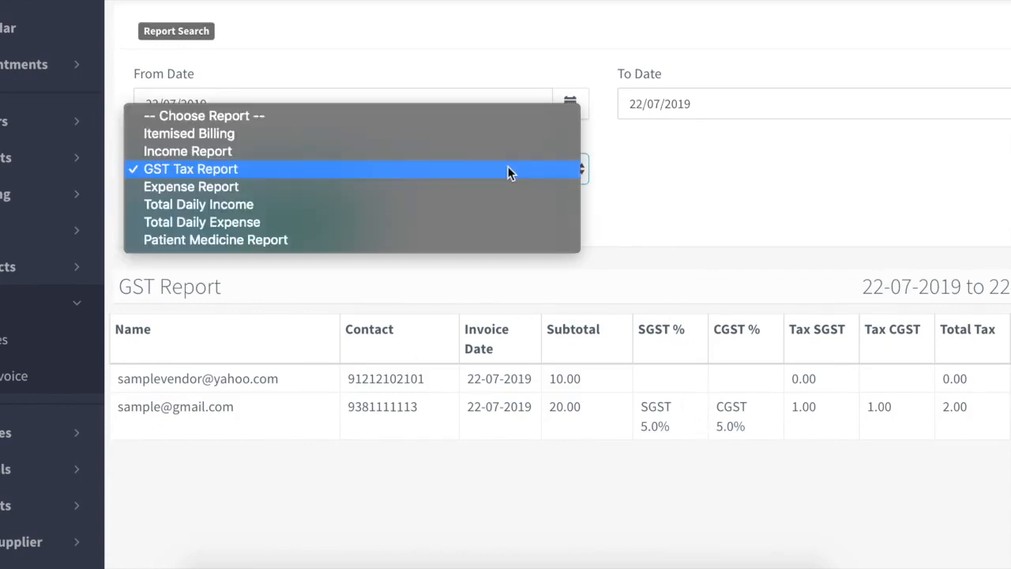
pyautogui.click(477, 187)
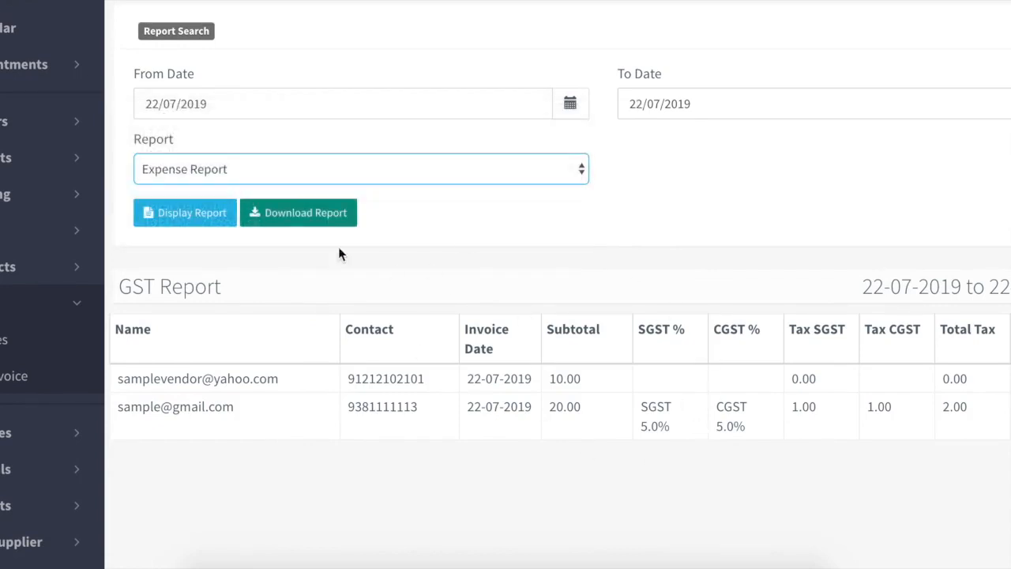
pyautogui.click(206, 213)
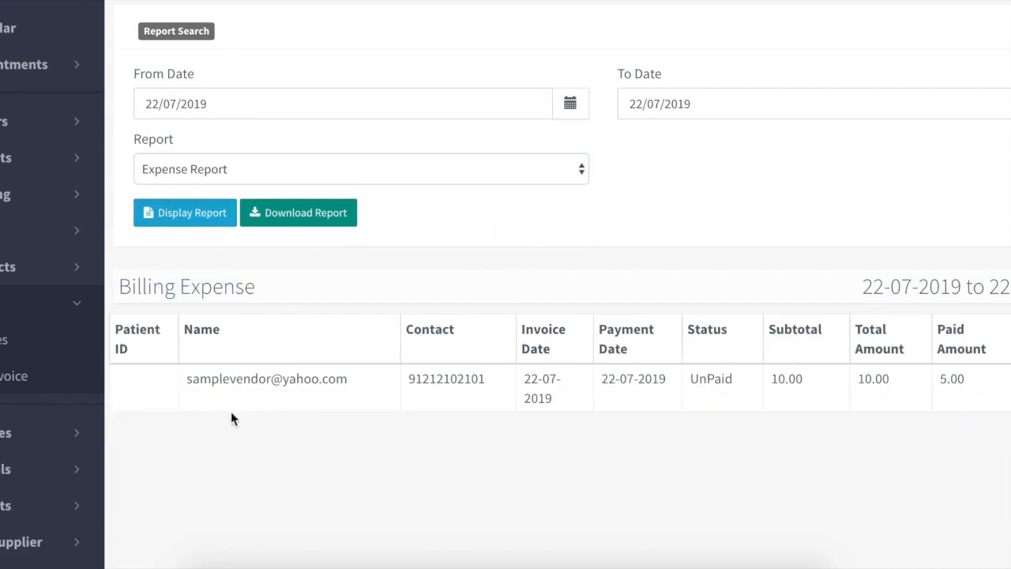
pyautogui.click(507, 171)
pyautogui.click(438, 186)
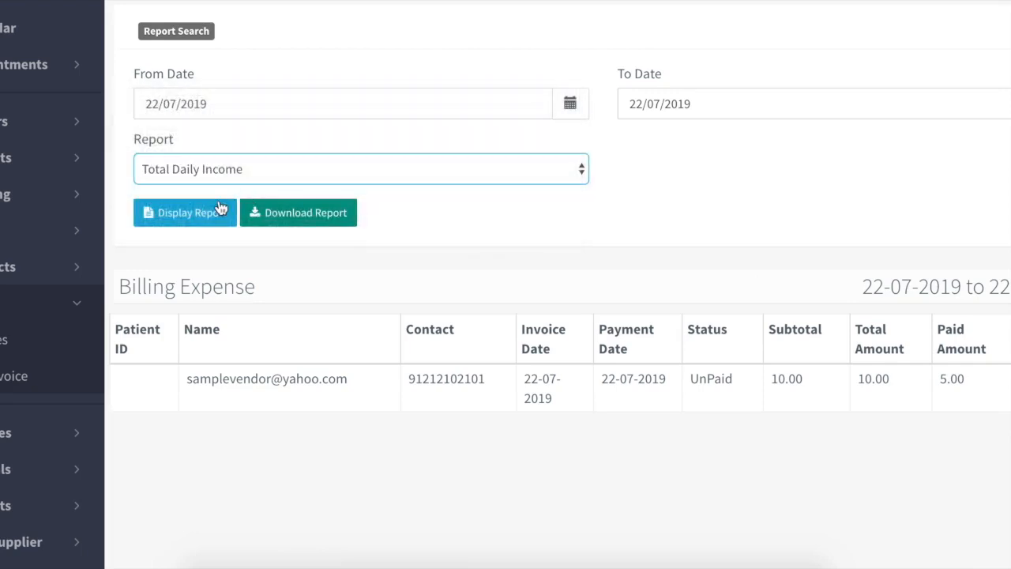
pyautogui.click(207, 214)
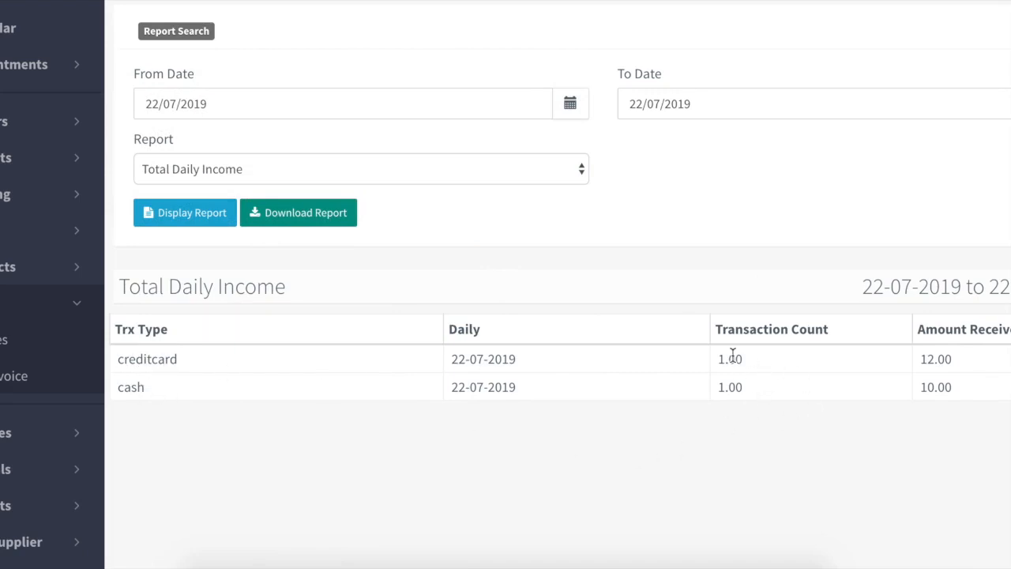
# - Display the Total Daily Expense report
pyautogui.click(448, 168)
pyautogui.click(431, 192)
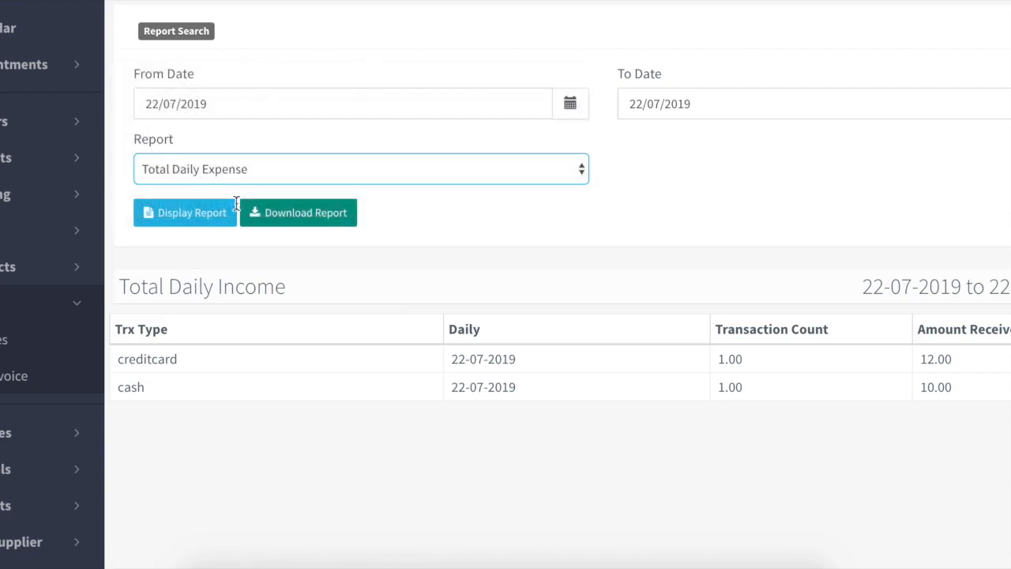
pyautogui.click(187, 213)
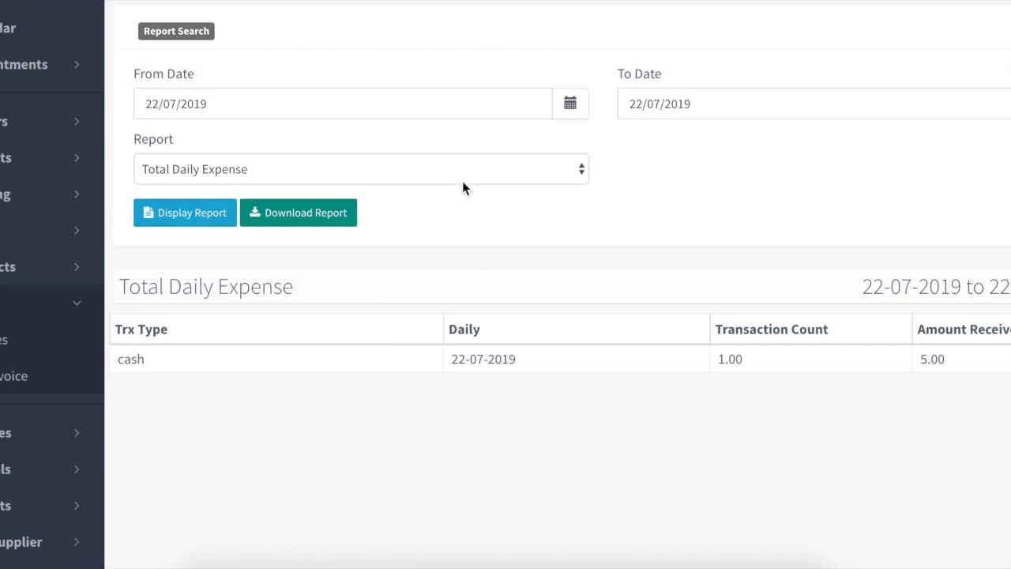
# - Display the Patient Medicine Report, listing Aceclofenac + Paracetamol qty 10.00 sold
pyautogui.click(444, 167)
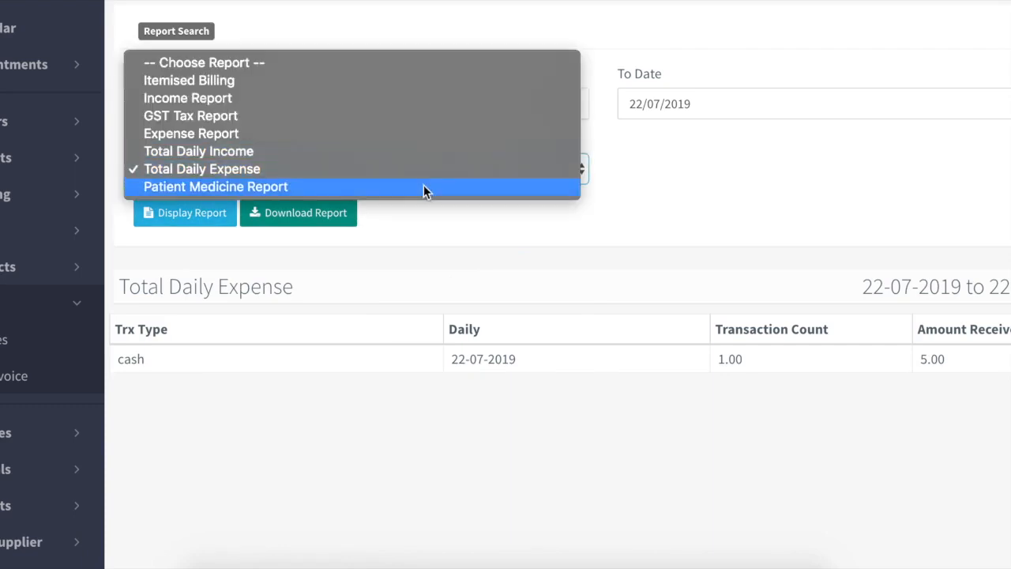
pyautogui.click(422, 187)
pyautogui.click(187, 215)
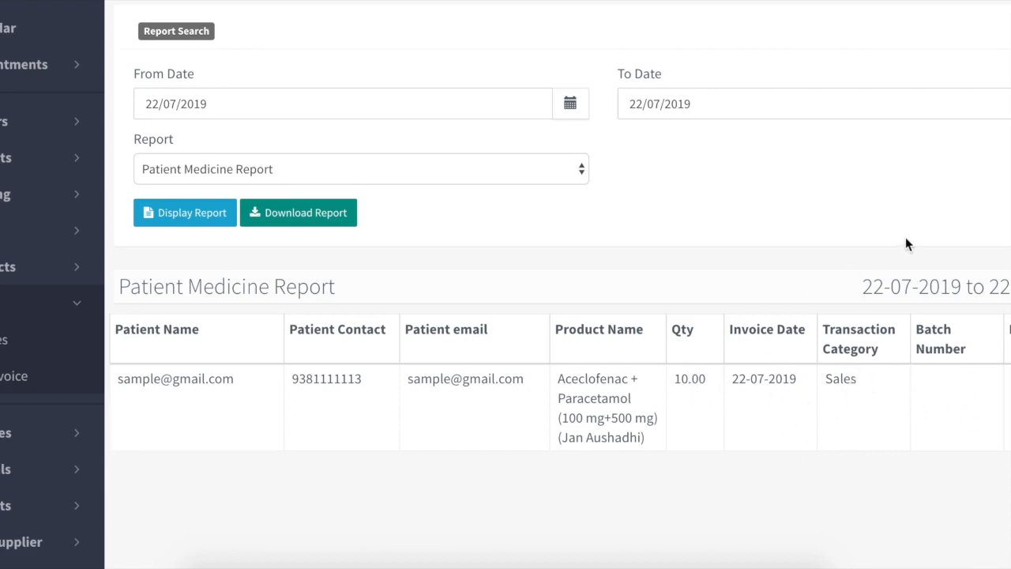
pyautogui.scroll(3, 868, 241)
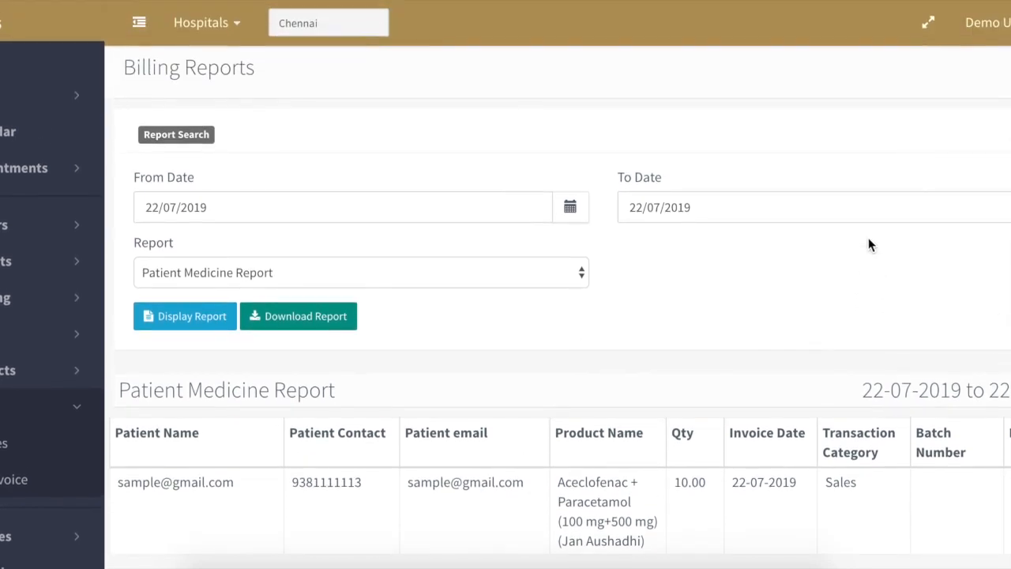